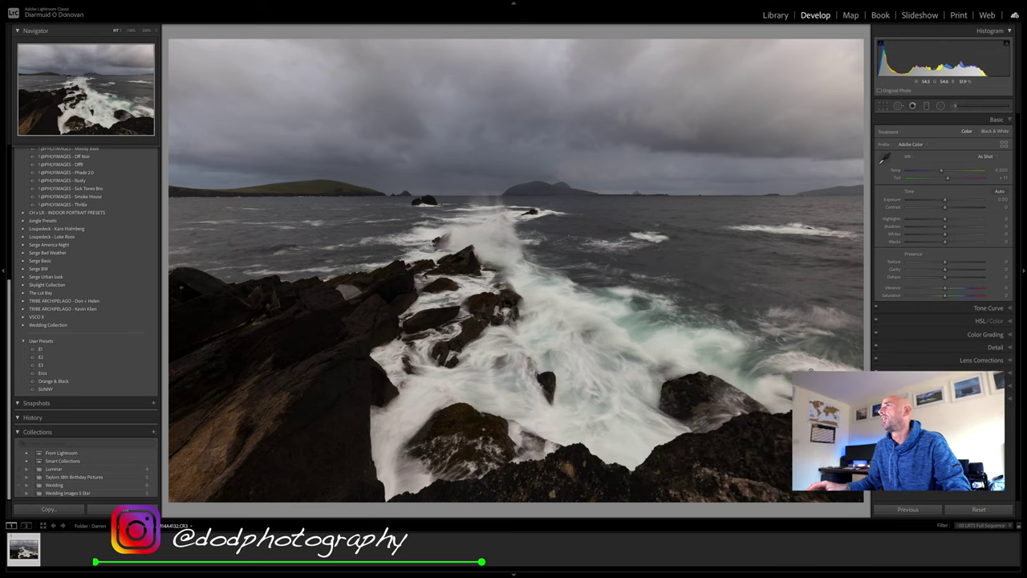
# Try the automatic tone adjustment on the seascape photo and reset its develop settings.
pyautogui.click(1008, 119)
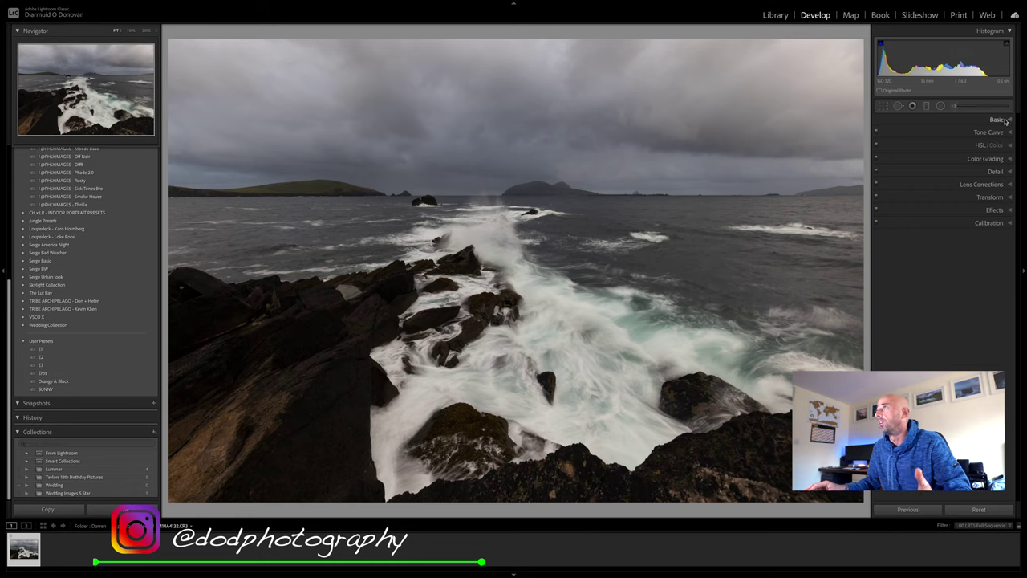
pyautogui.click(1005, 118)
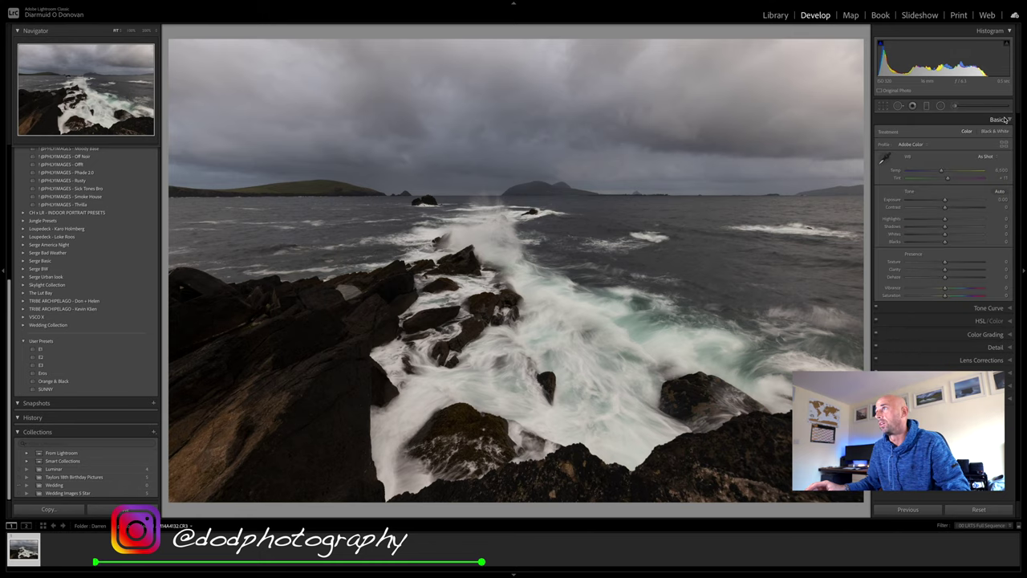
pyautogui.click(1000, 192)
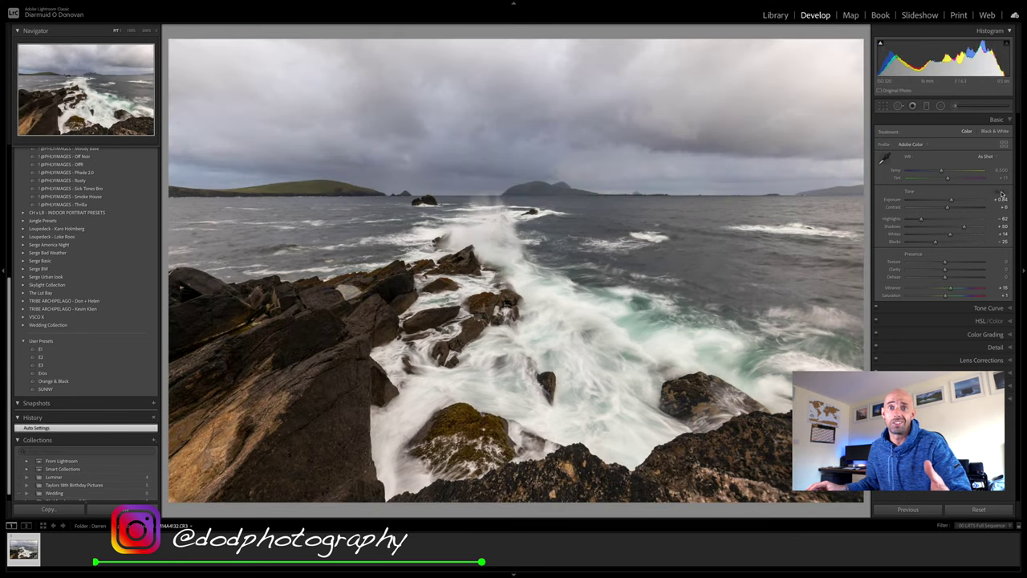
pyautogui.hotkey('ctrl', 'shift', 'r')
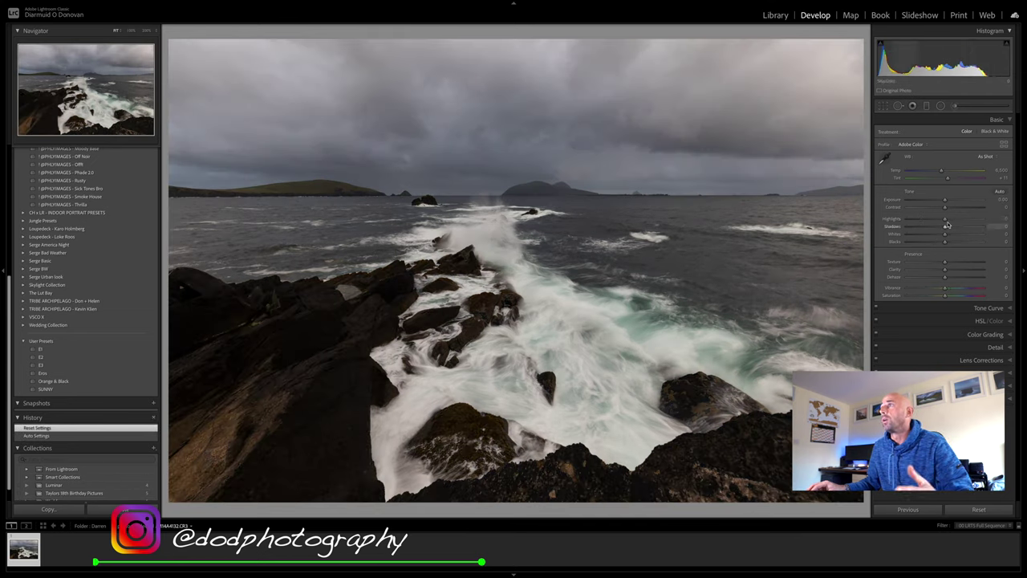
# Lower the photo's Highlights to -36 and raise the Shadows to +47.
pyautogui.moveTo(946, 221)
pyautogui.mouseDown()
pyautogui.moveTo(931, 221)
pyautogui.moveTo(961, 228)
pyautogui.mouseUp()
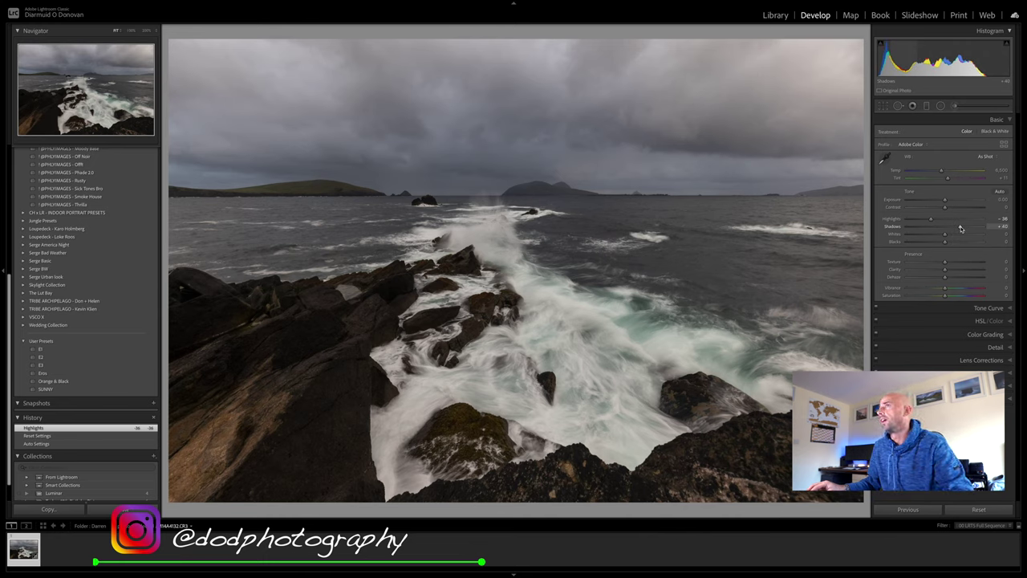
pyautogui.moveTo(961, 229); pyautogui.dragTo(964, 226)
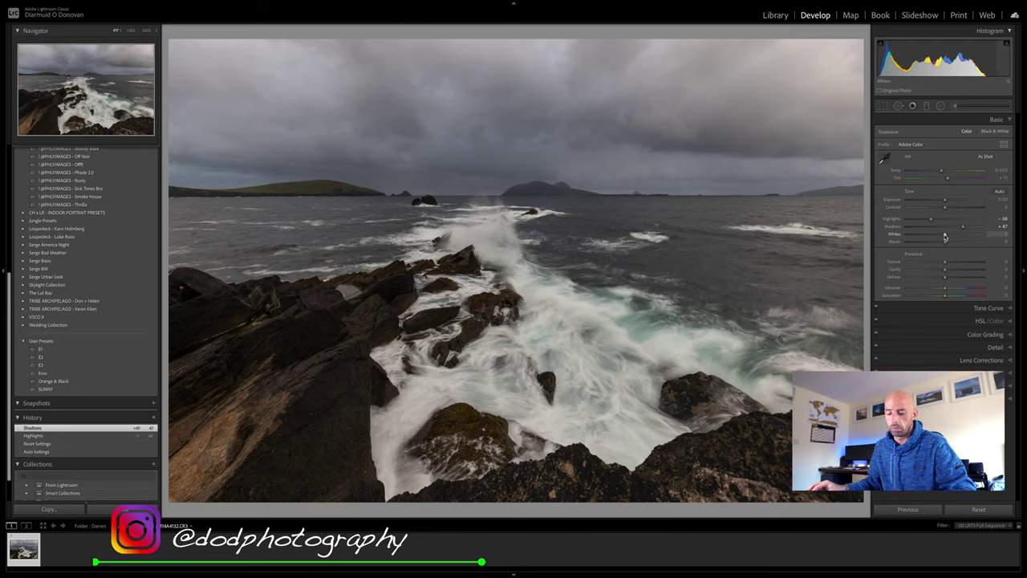
# Set Whites to +56 and Blacks to -8, using the clipping preview to judge both ends of the tonal range.
pyautogui.keyDown('alt'); pyautogui.click(945, 237); pyautogui.keyUp('alt')
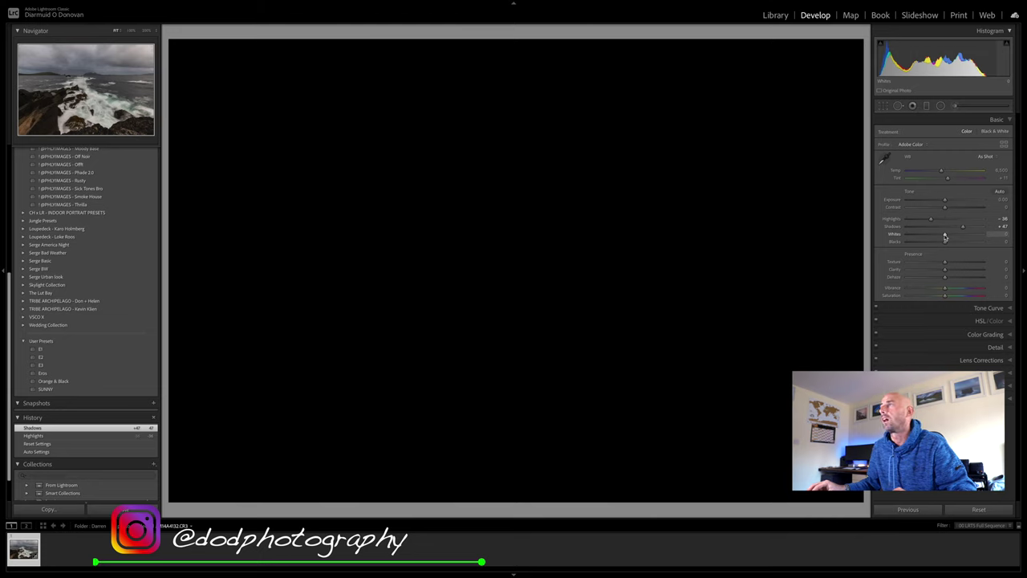
pyautogui.moveTo(945, 238)
pyautogui.mouseDown()
pyautogui.moveTo(974, 236)
pyautogui.moveTo(965, 235)
pyautogui.mouseUp()
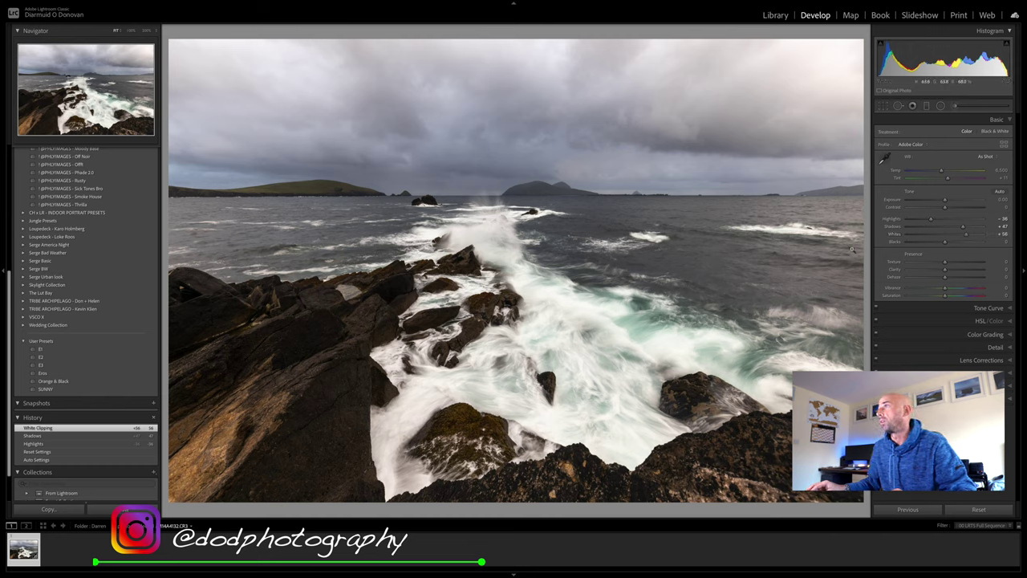
pyautogui.keyDown('alt'); pyautogui.click(945, 243); pyautogui.keyUp('alt')
pyautogui.keyDown('alt'); pyautogui.click(946, 242); pyautogui.keyUp('alt')
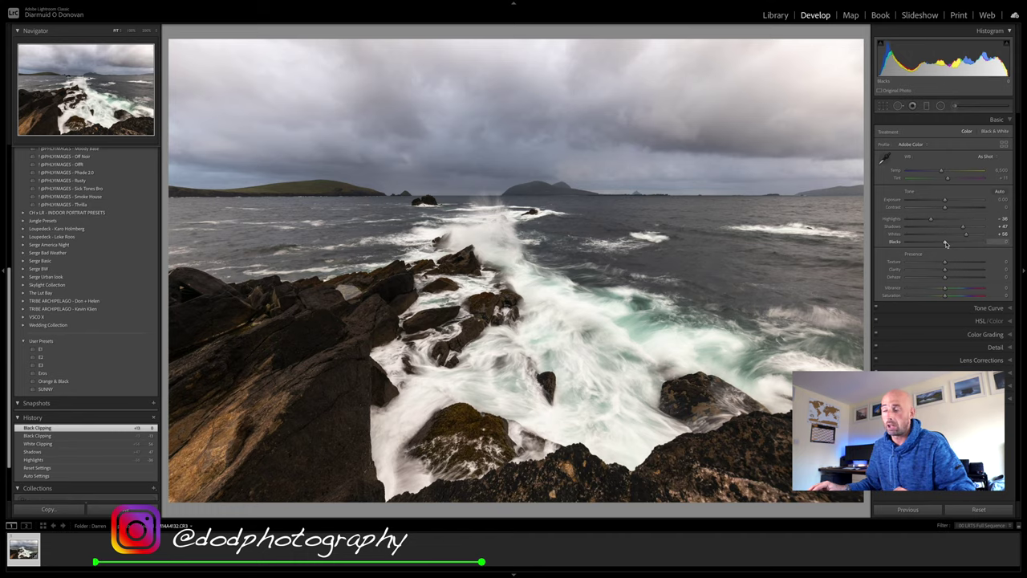
pyautogui.keyDown('alt'); pyautogui.click(946, 243); pyautogui.keyUp('alt')
pyautogui.moveTo(945, 243); pyautogui.dragTo(937, 243)
pyautogui.moveTo(935, 243); pyautogui.dragTo(943, 243)
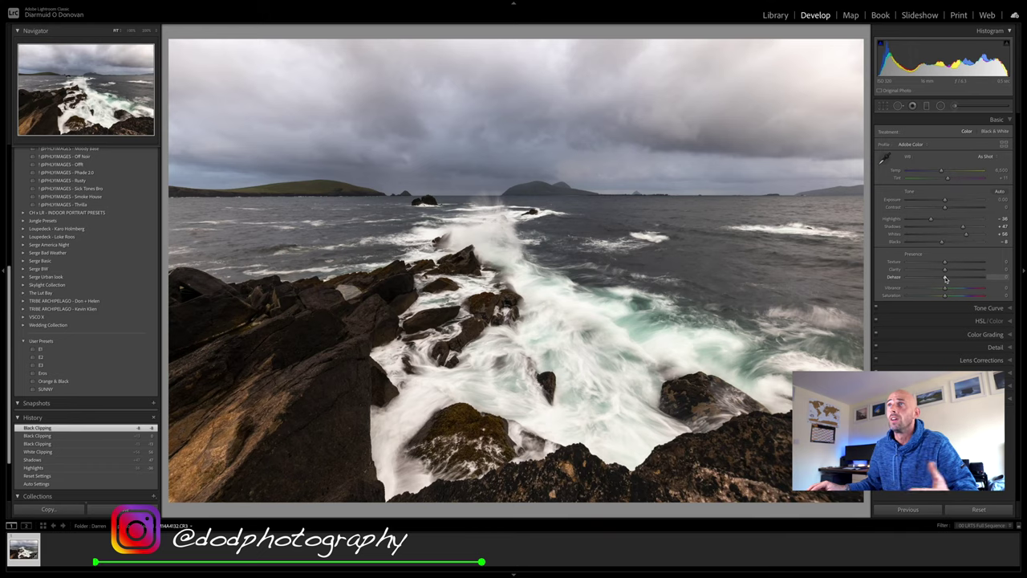
# Set Dehaze to +6 and Clarity to +13.
pyautogui.moveTo(946, 278); pyautogui.dragTo(1007, 278)
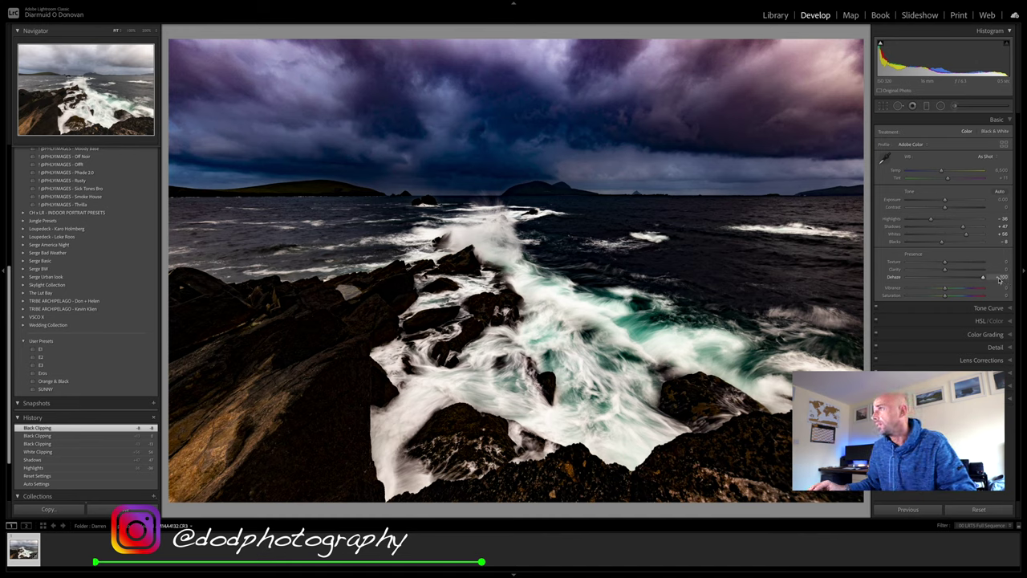
pyautogui.moveTo(983, 277); pyautogui.dragTo(948, 280)
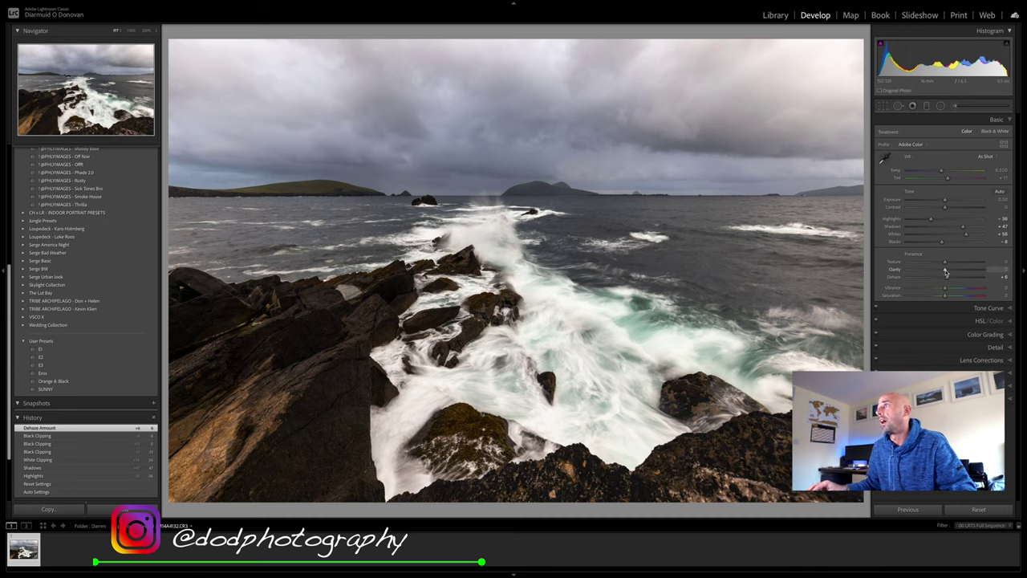
pyautogui.moveTo(946, 273); pyautogui.dragTo(949, 272)
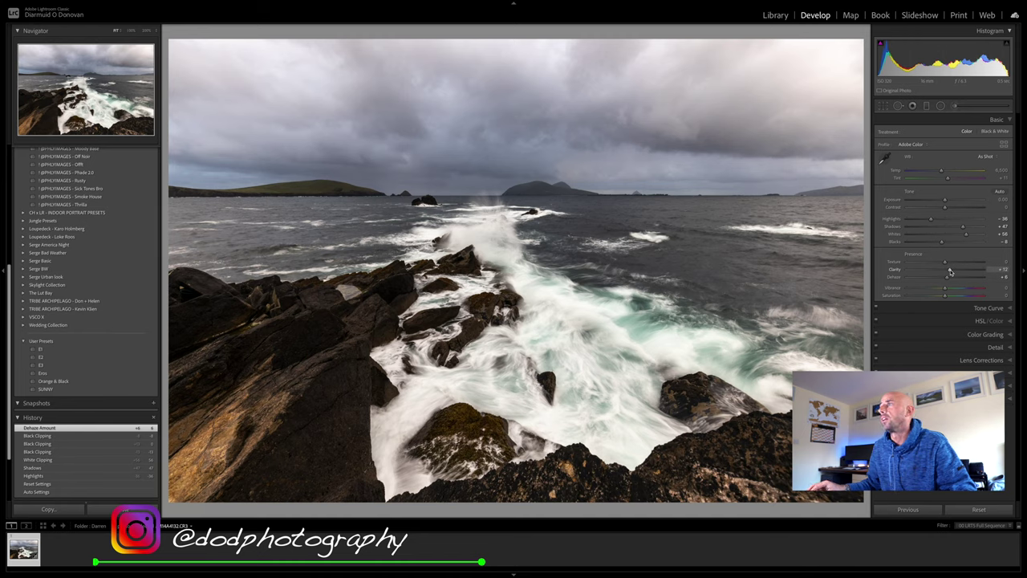
pyautogui.moveTo(951, 273); pyautogui.dragTo(952, 273)
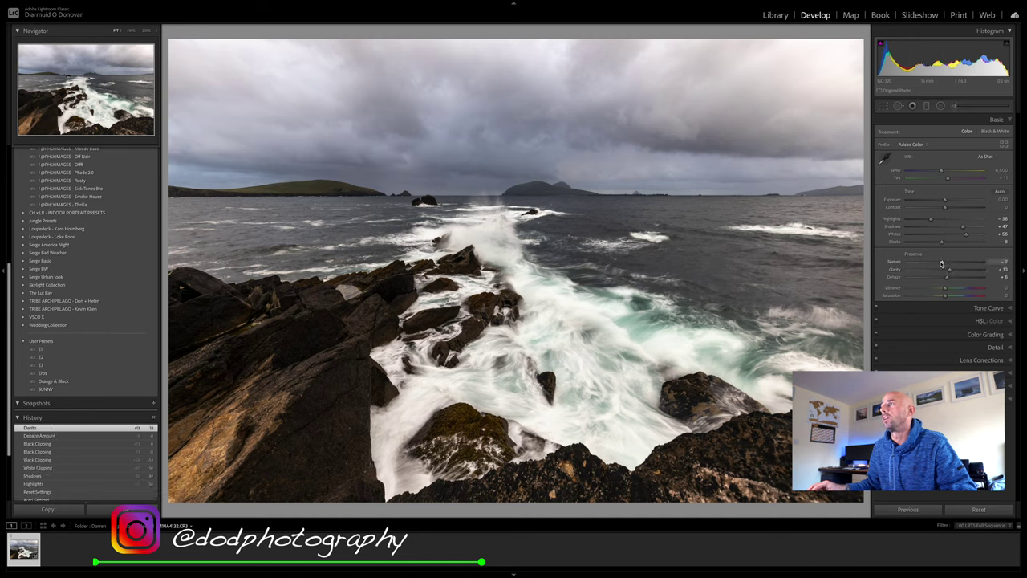
# Reduce Texture to -10 and raise Vibrance to +21, finishing the basic adjustments.
pyautogui.moveTo(942, 264); pyautogui.dragTo(941, 264)
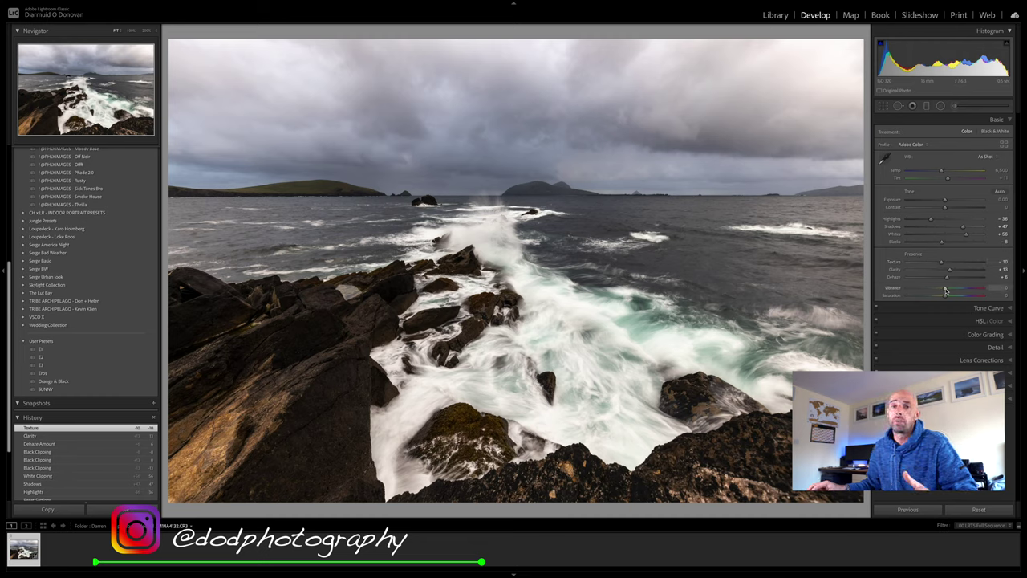
pyautogui.moveTo(946, 291); pyautogui.dragTo(953, 290)
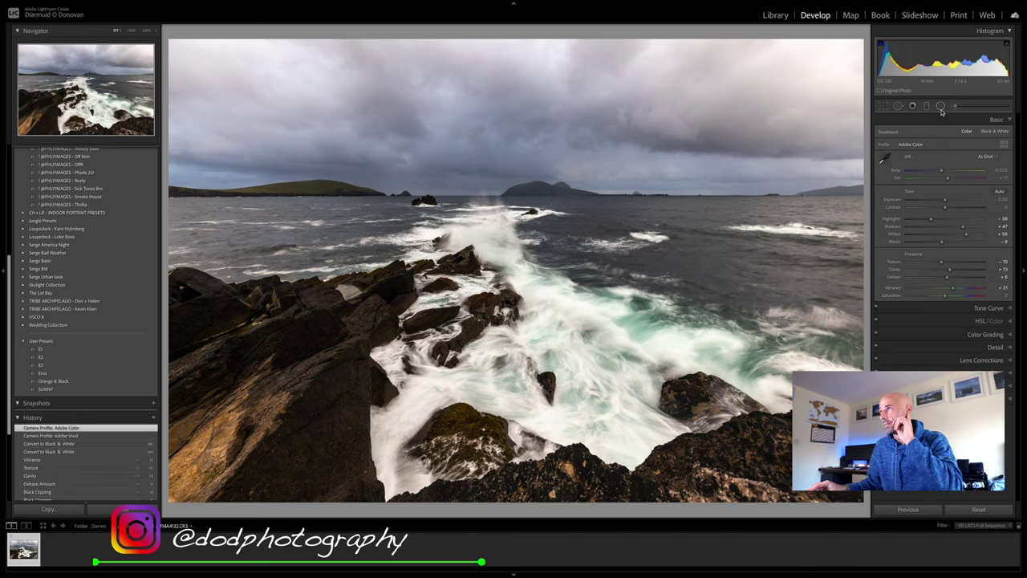
pyautogui.click(989, 121)
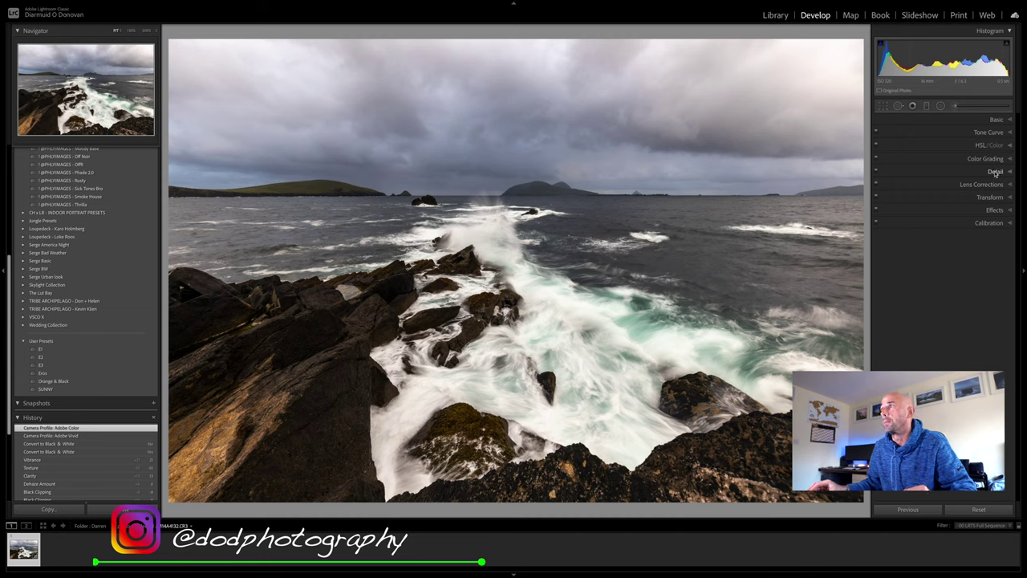
# Sharpen the photo with Radius 0.5, Detail 100 and Amount 87.
pyautogui.click(994, 172)
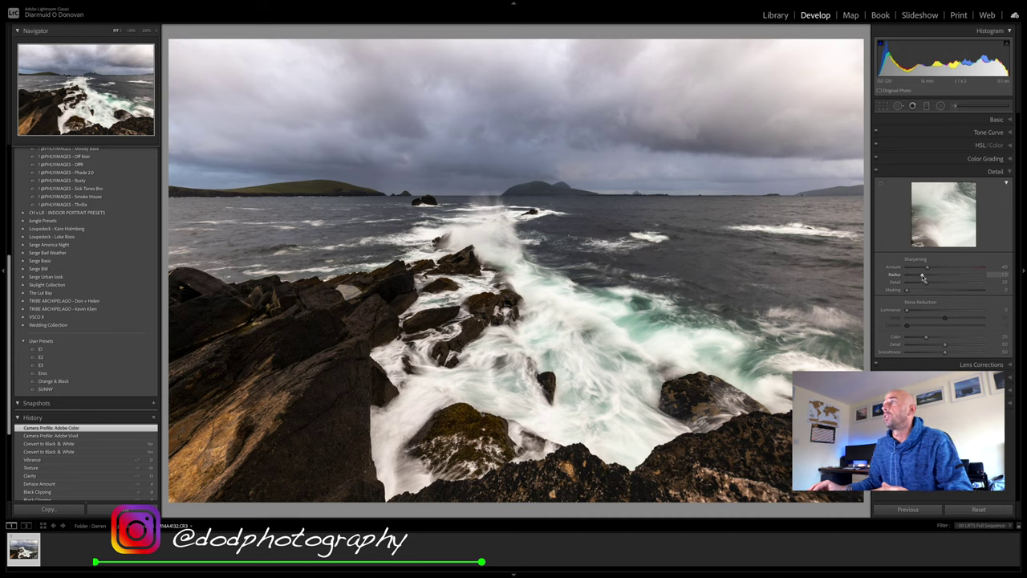
pyautogui.moveTo(923, 276); pyautogui.dragTo(983, 282)
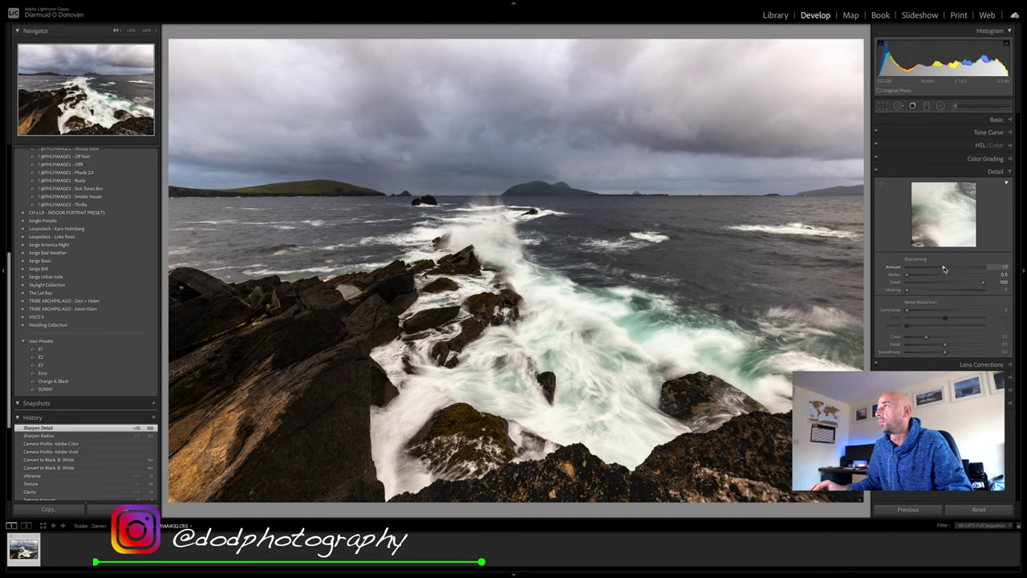
pyautogui.moveTo(944, 269); pyautogui.dragTo(950, 270)
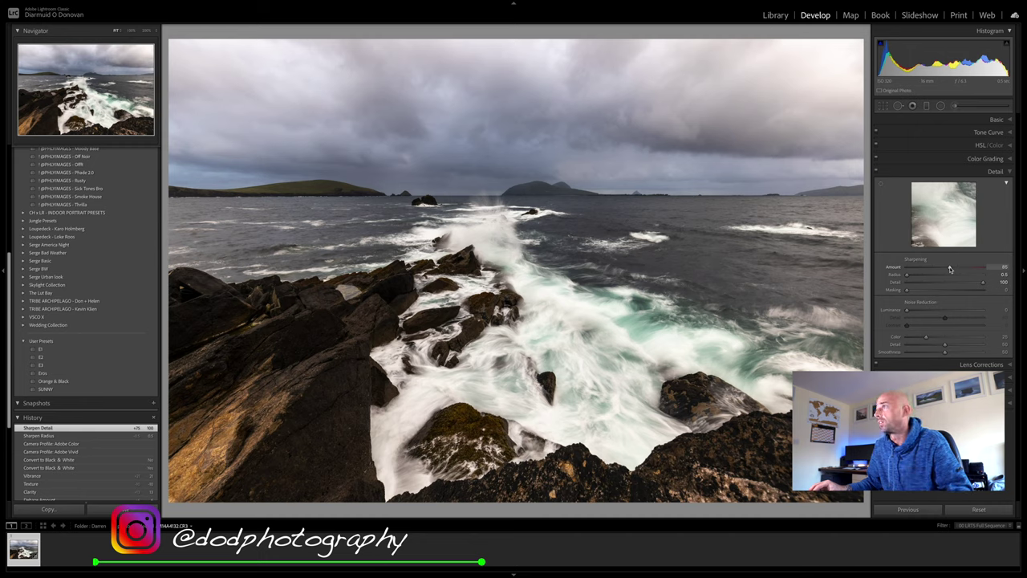
pyautogui.moveTo(951, 269); pyautogui.dragTo(952, 270)
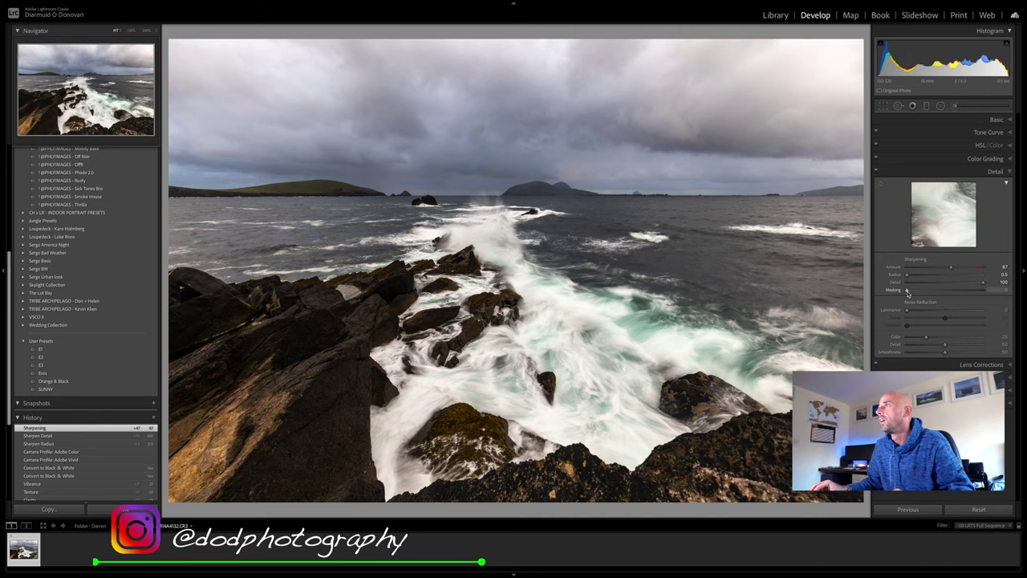
# Set the sharpening Masking to 73 with the mask preview, restricting sharpening to the edges.
pyautogui.keyDown('alt'); pyautogui.click(908, 292); pyautogui.keyUp('alt')
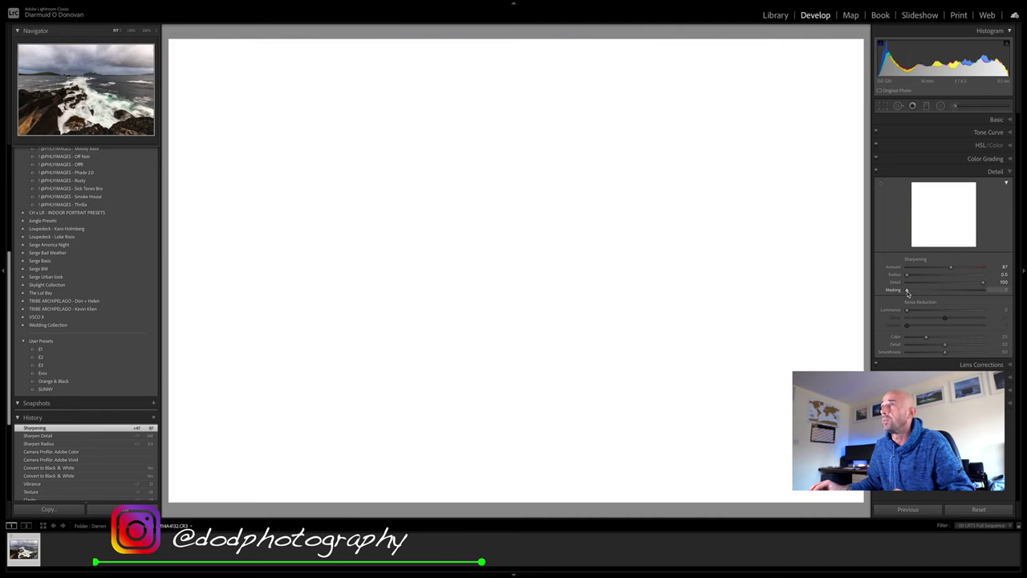
pyautogui.moveTo(908, 294); pyautogui.dragTo(924, 294)
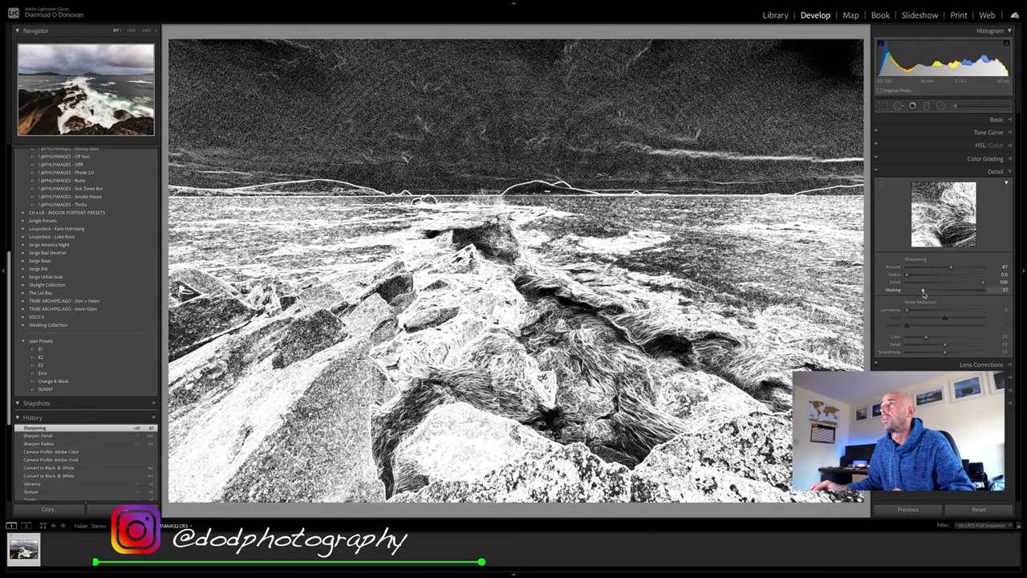
pyautogui.moveTo(924, 294); pyautogui.dragTo(963, 295)
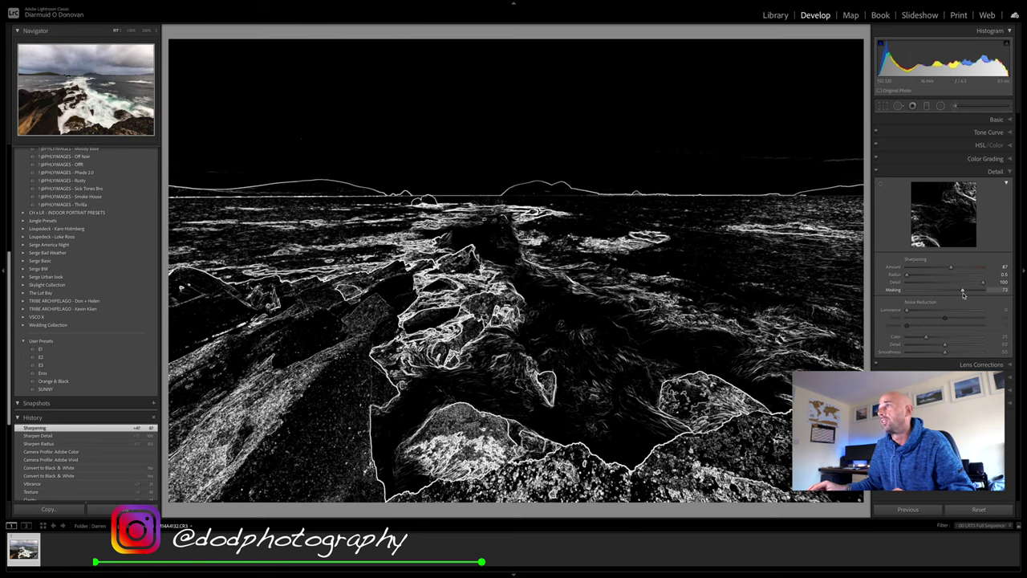
pyautogui.moveTo(964, 295); pyautogui.dragTo(963, 294)
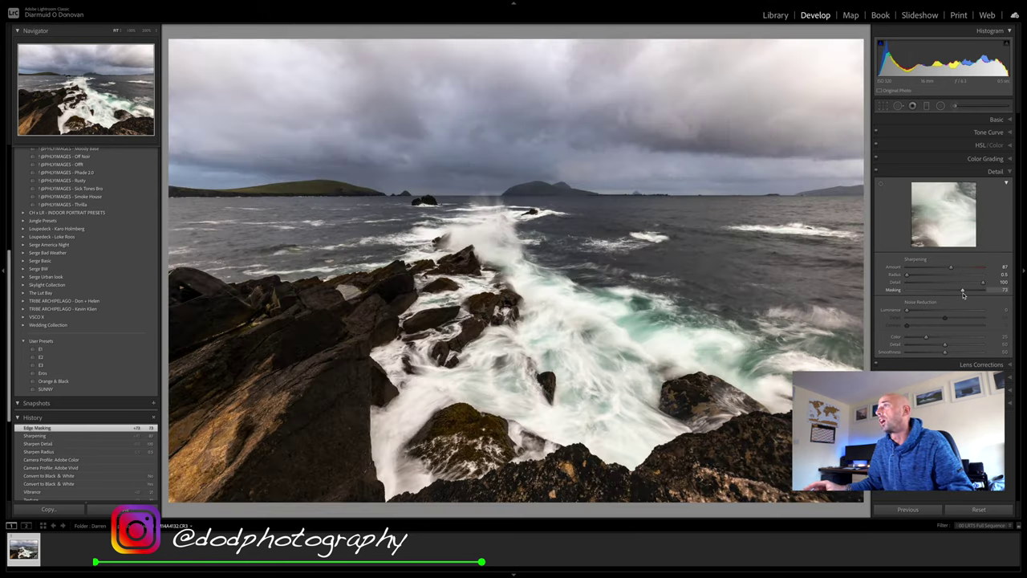
pyautogui.click(1003, 171)
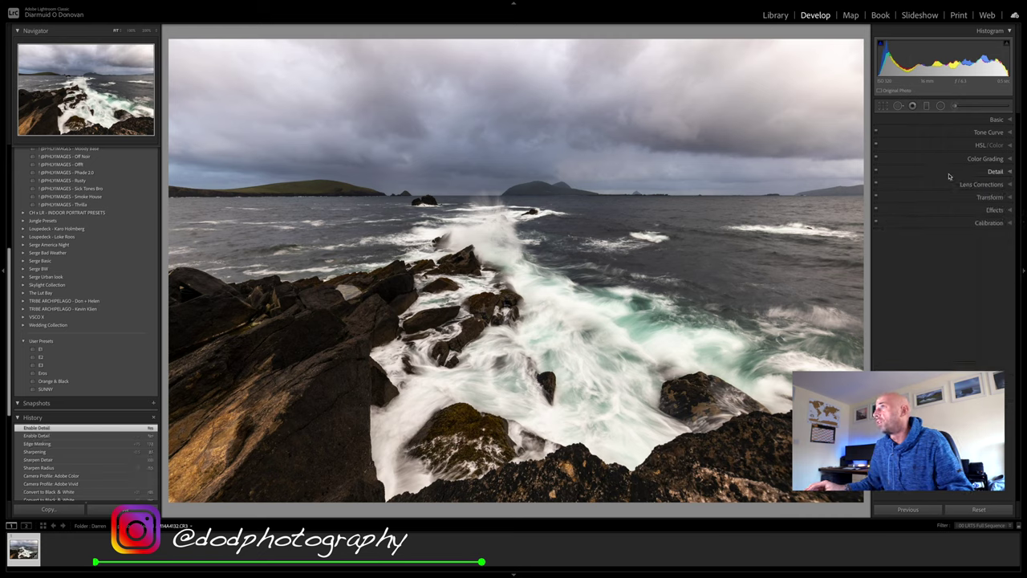
# Set the Red saturation to -3 and the Orange saturation to +16.
pyautogui.click(996, 185)
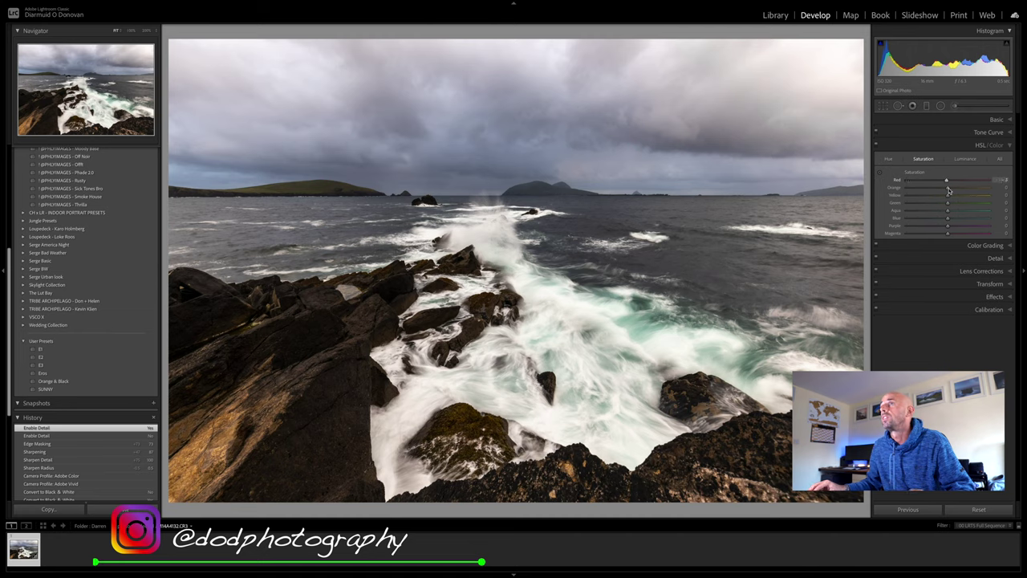
pyautogui.moveTo(949, 188); pyautogui.dragTo(989, 187)
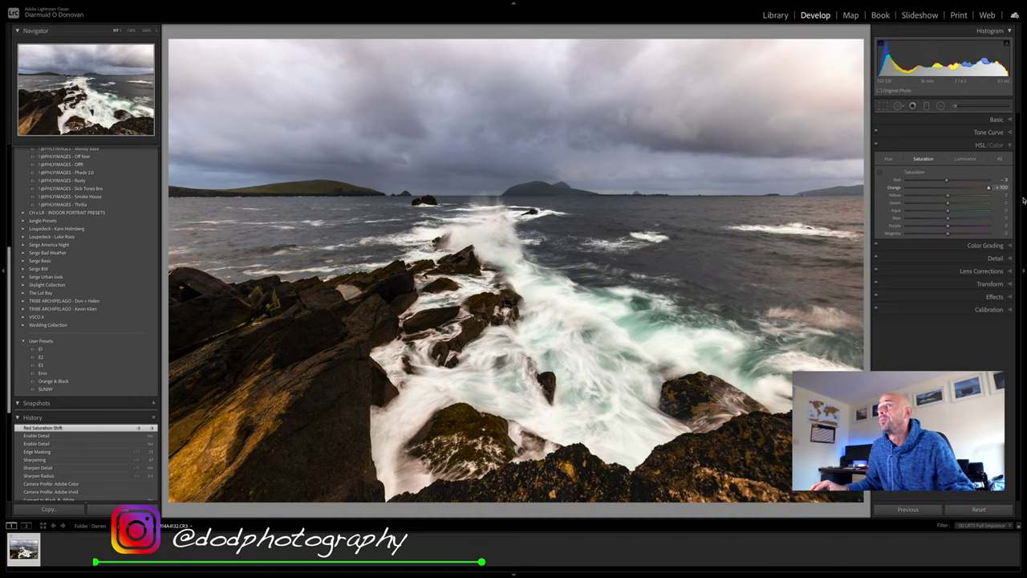
pyautogui.moveTo(989, 187); pyautogui.dragTo(955, 192)
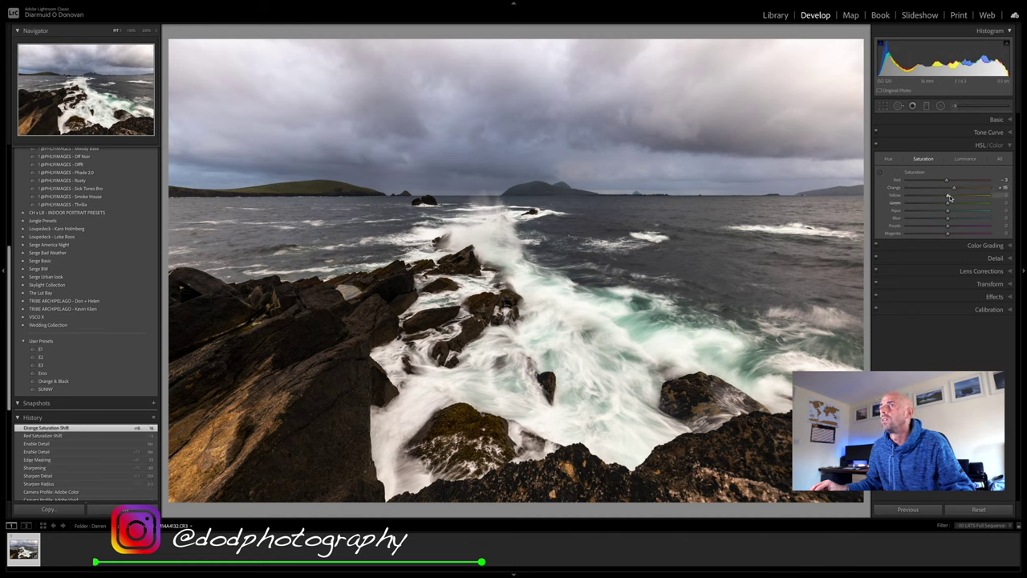
# Set the Yellow saturation to +9 and the Green saturation to +10.
pyautogui.moveTo(950, 196); pyautogui.dragTo(1004, 201)
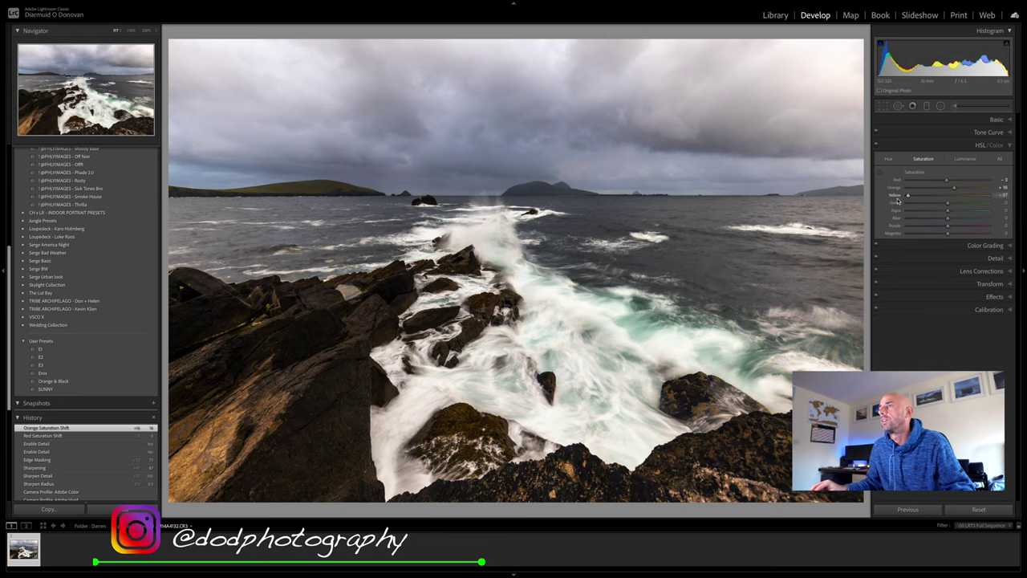
pyautogui.moveTo(946, 200); pyautogui.dragTo(1020, 207)
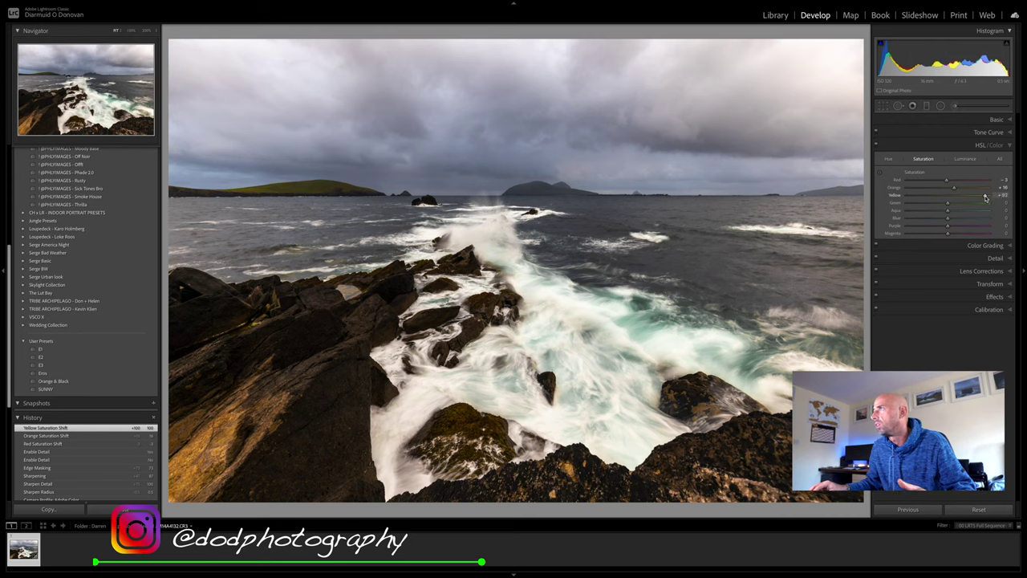
pyautogui.moveTo(986, 198); pyautogui.dragTo(959, 199)
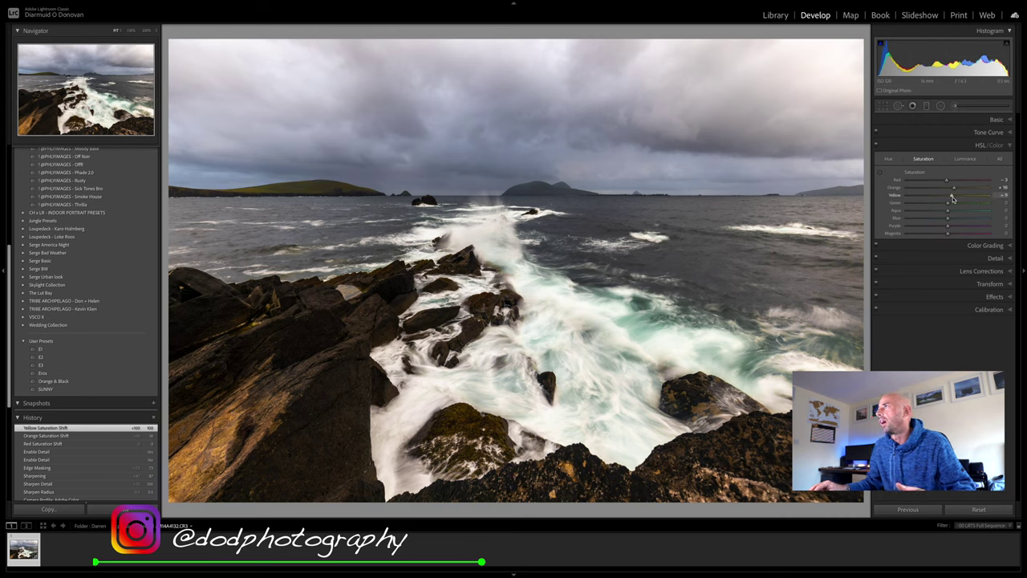
pyautogui.moveTo(953, 199); pyautogui.dragTo(952, 199)
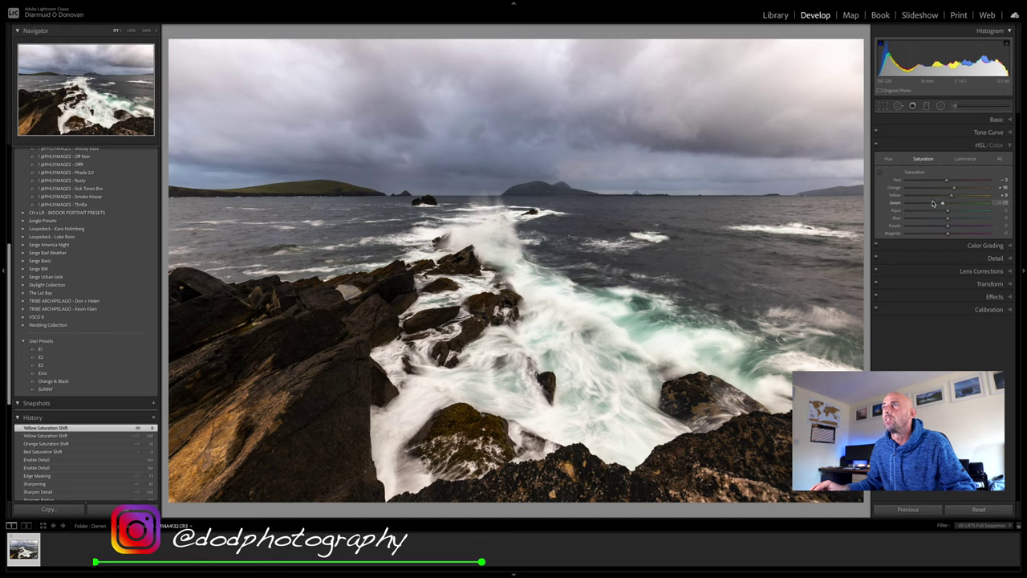
pyautogui.moveTo(916, 201); pyautogui.dragTo(866, 201)
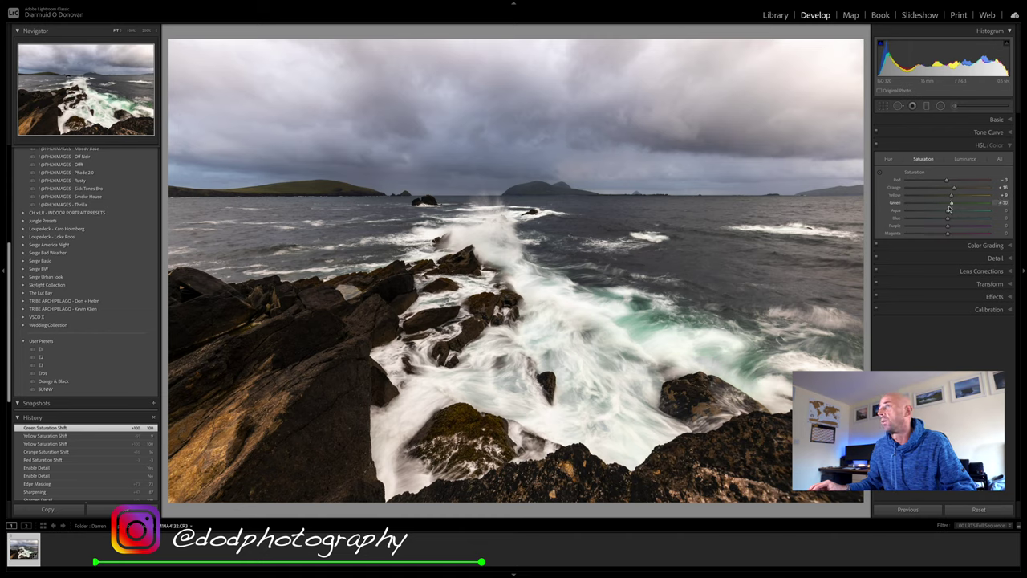
pyautogui.moveTo(950, 208); pyautogui.dragTo(950, 208)
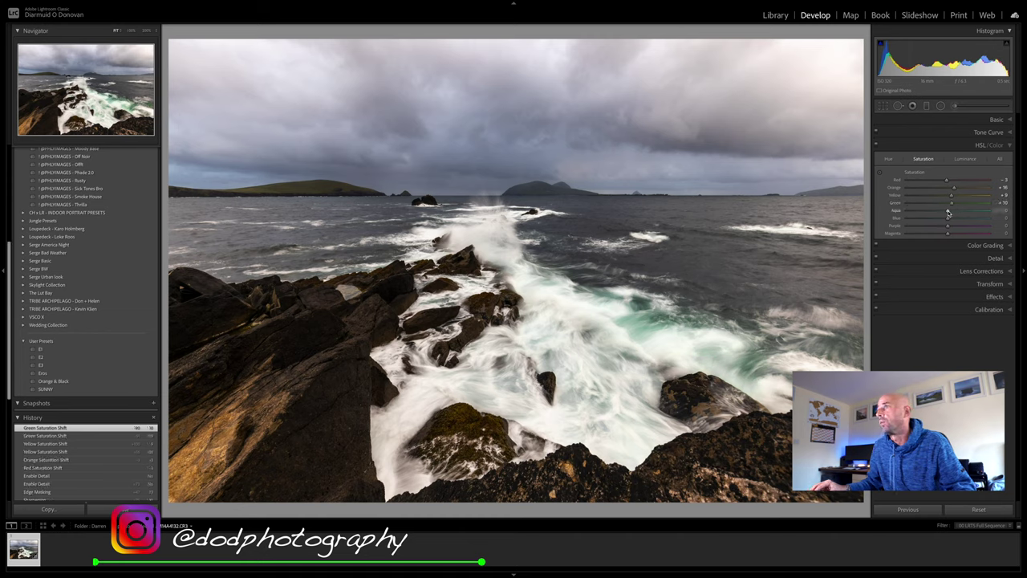
# Set the Aqua saturation to +17 and the Blue and Purple saturation to -16, and brighten the Aqua luminance.
pyautogui.press('\\')
pyautogui.press('\\')
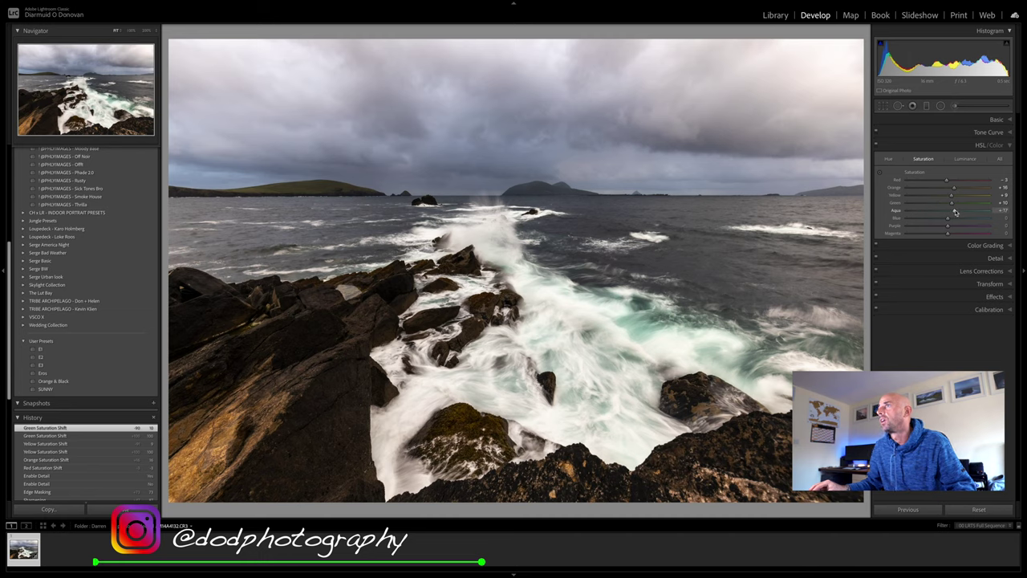
pyautogui.moveTo(955, 212)
pyautogui.mouseDown()
pyautogui.moveTo(867, 217)
pyautogui.moveTo(991, 216)
pyautogui.moveTo(836, 215)
pyautogui.moveTo(989, 217)
pyautogui.moveTo(945, 227)
pyautogui.mouseUp()
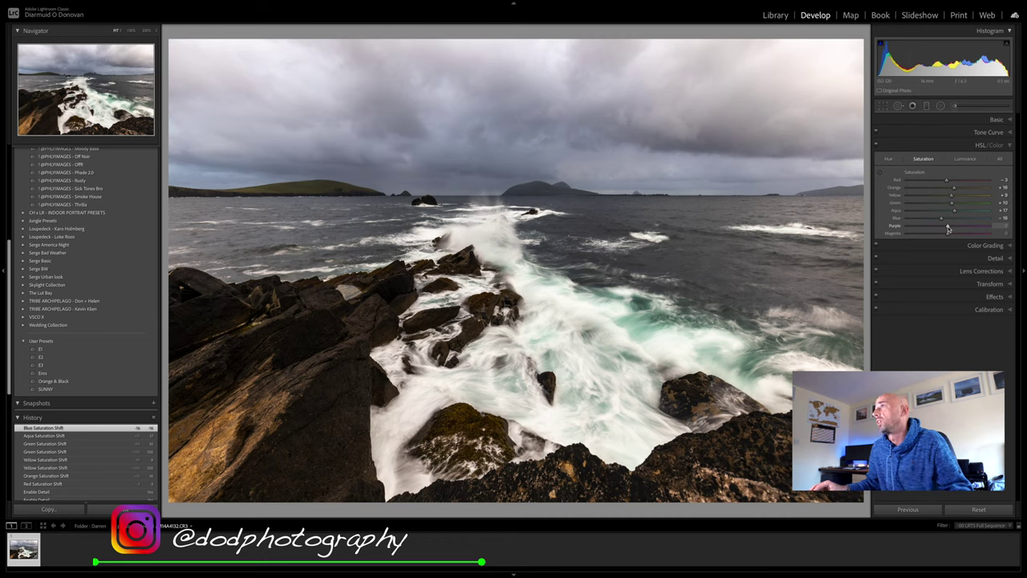
pyautogui.moveTo(941, 229); pyautogui.dragTo(941, 250)
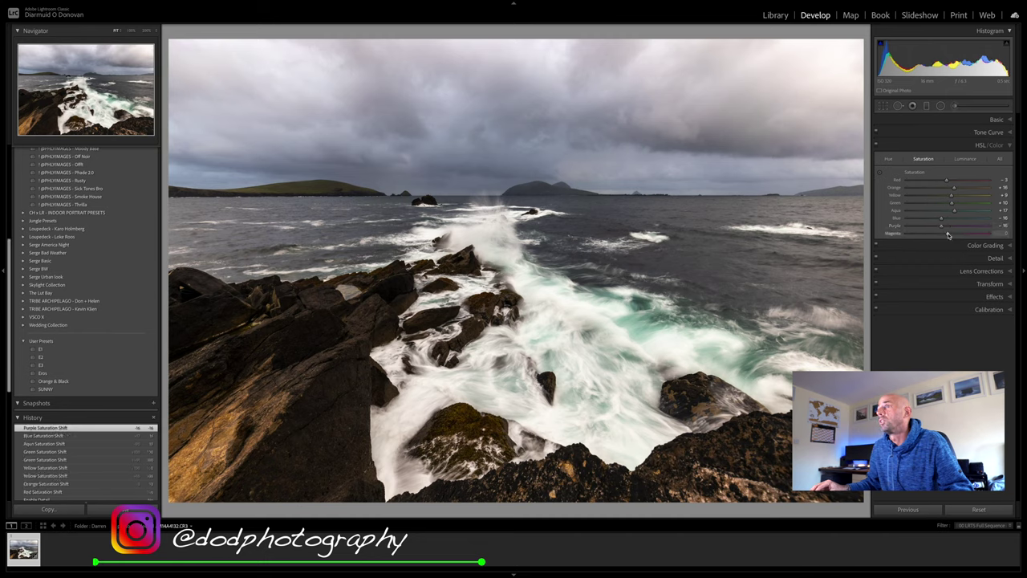
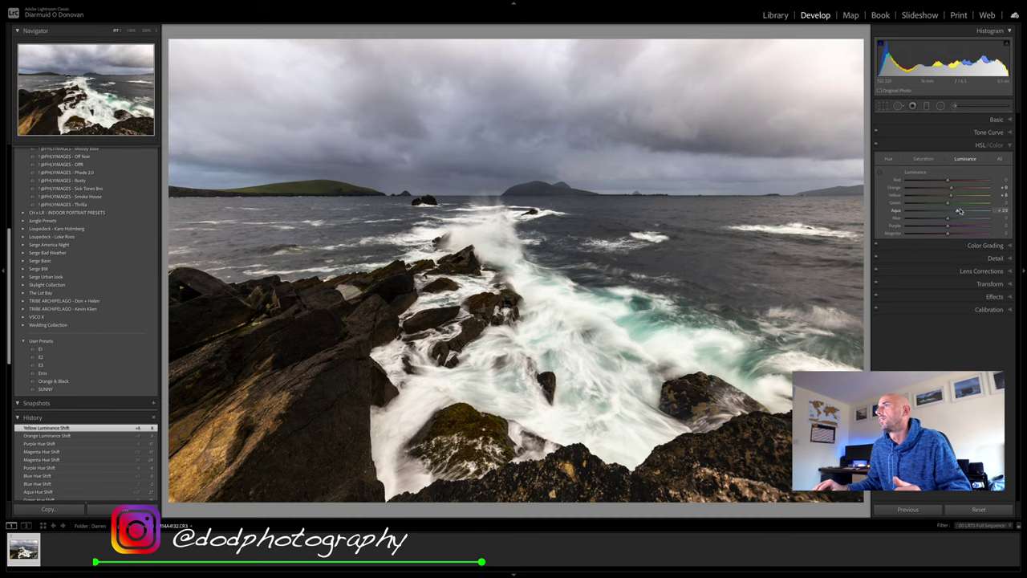
pyautogui.moveTo(966, 212)
pyautogui.mouseDown()
pyautogui.moveTo(905, 210)
pyautogui.moveTo(954, 220)
pyautogui.mouseUp()
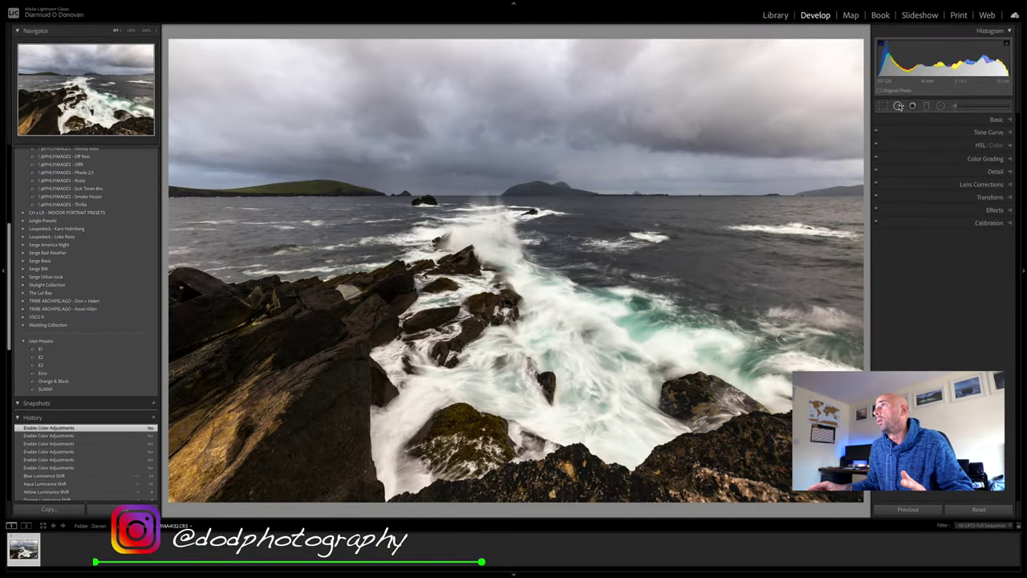
# Heal the small bright patch among the dark rocks left of the waves using Spot Removal in Heal mode.
pyautogui.click(899, 106)
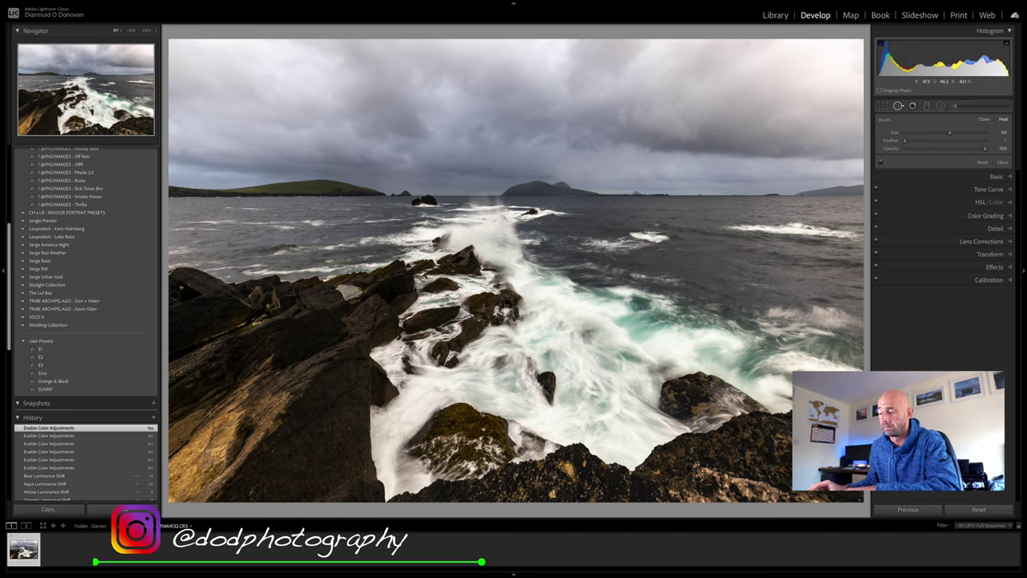
pyautogui.press('-')
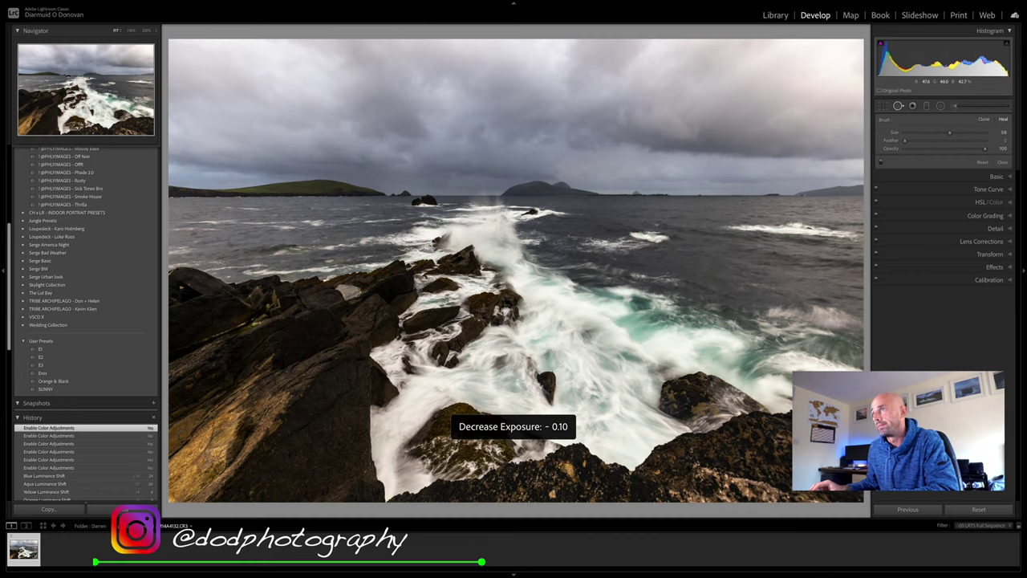
pyautogui.press('=')
pyautogui.press('=')
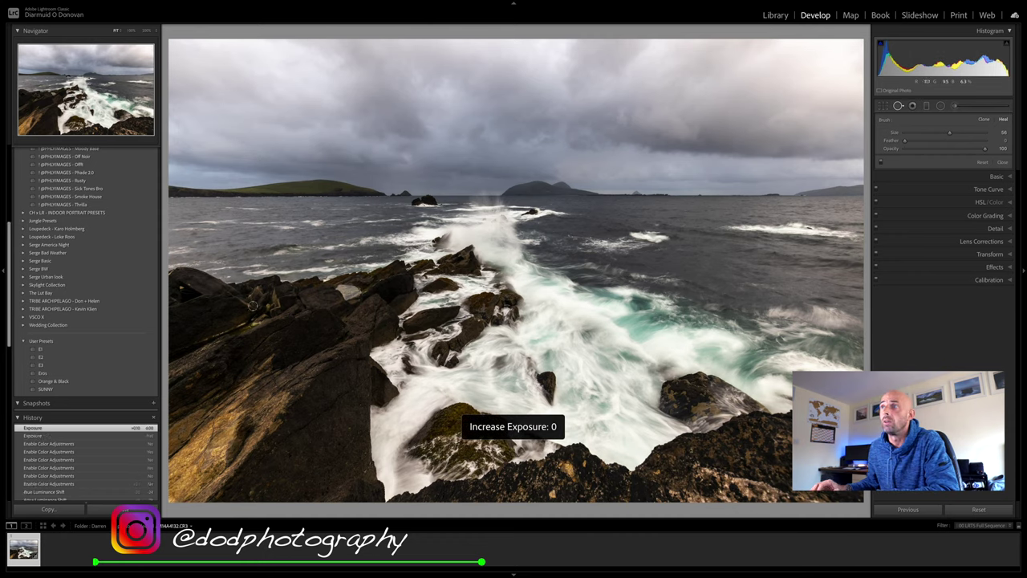
pyautogui.moveTo(341, 299)
pyautogui.mouseDown()
pyautogui.moveTo(363, 290)
pyautogui.moveTo(336, 290)
pyautogui.moveTo(351, 282)
pyautogui.mouseUp()
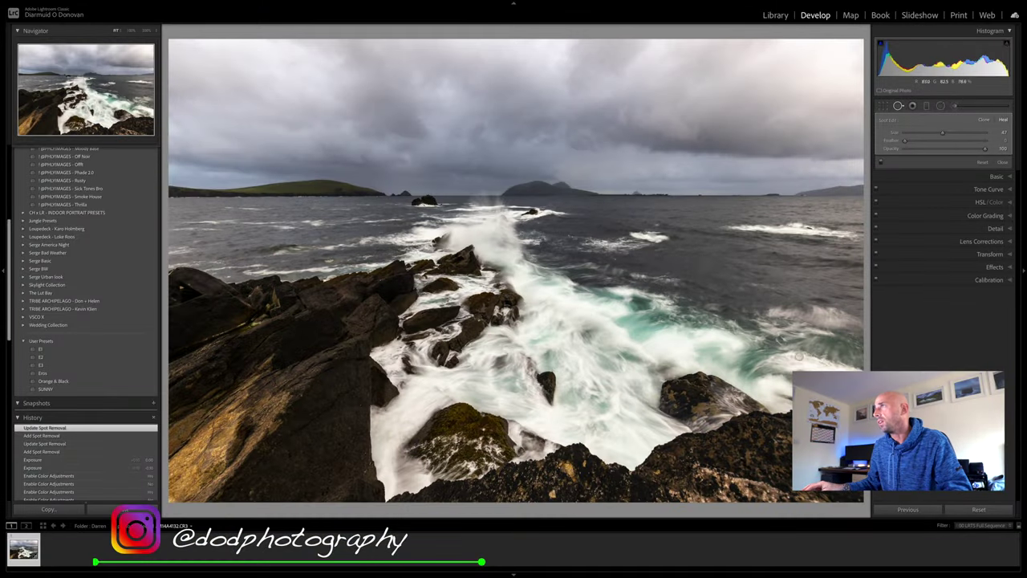
pyautogui.click(1002, 162)
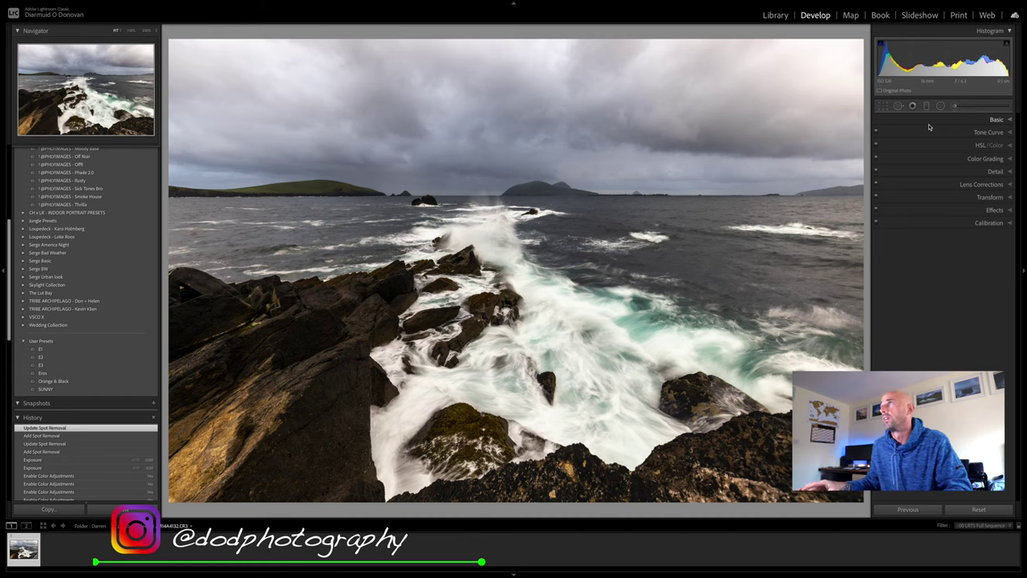
# Crop a strip off the right edge of the photo with a custom aspect ratio.
pyautogui.click(882, 105)
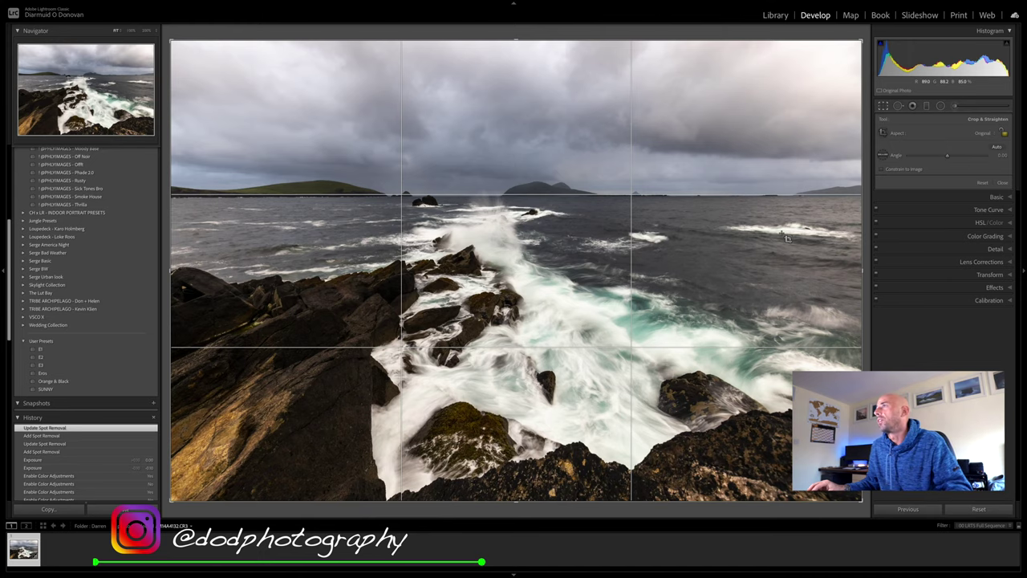
pyautogui.moveTo(862, 269); pyautogui.dragTo(805, 266)
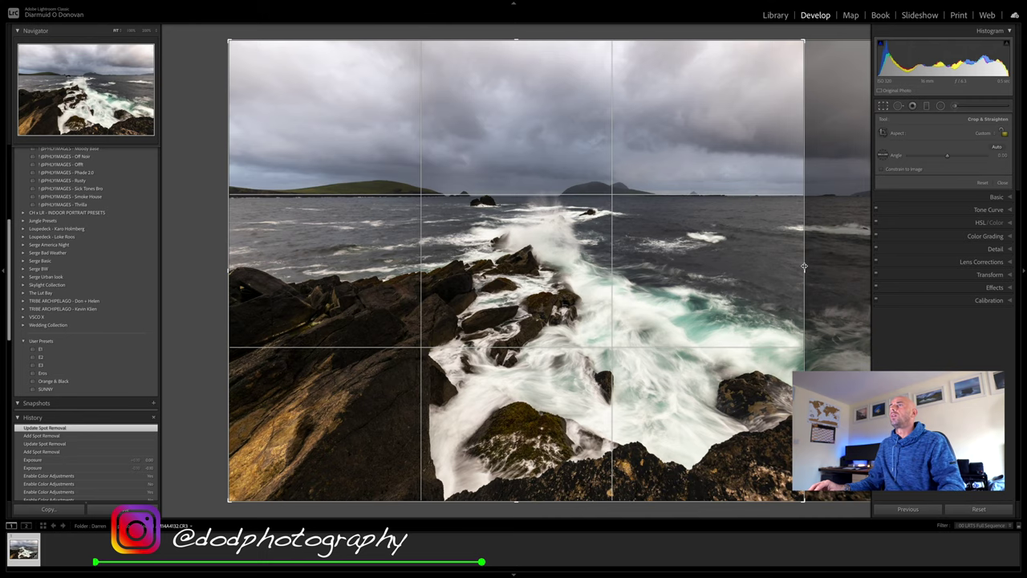
pyautogui.press('Return')
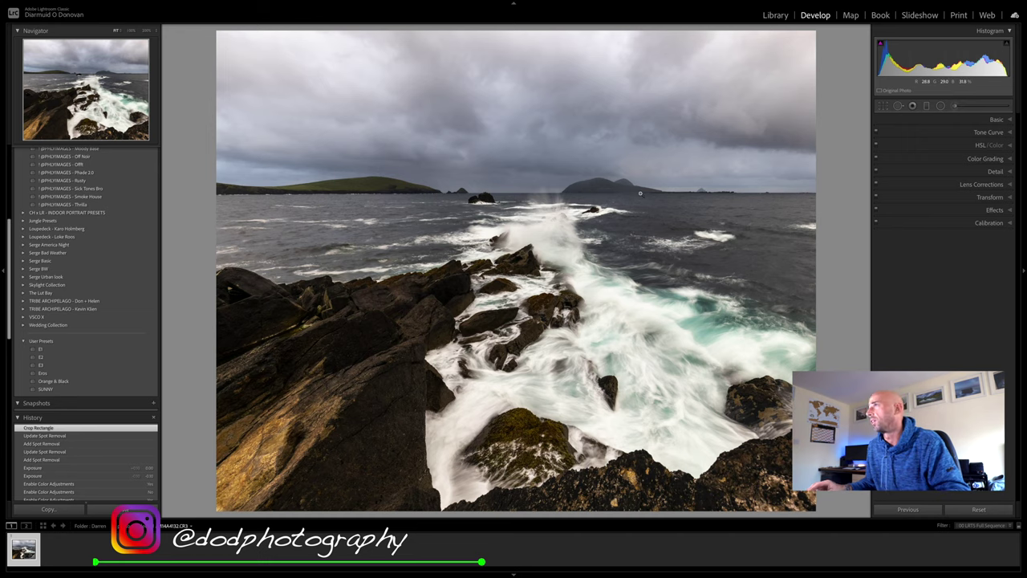
# Lighten the large rocks on the left with an adjustment brush at Exposure 0.29, Texture 10 and Clarity 12.
pyautogui.click(956, 107)
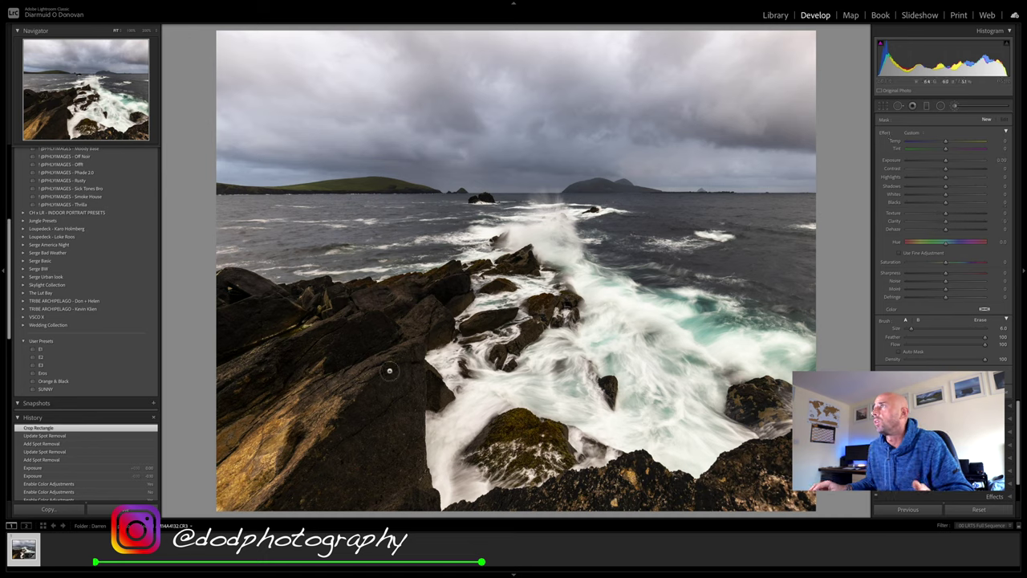
pyautogui.moveTo(948, 162); pyautogui.dragTo(950, 162)
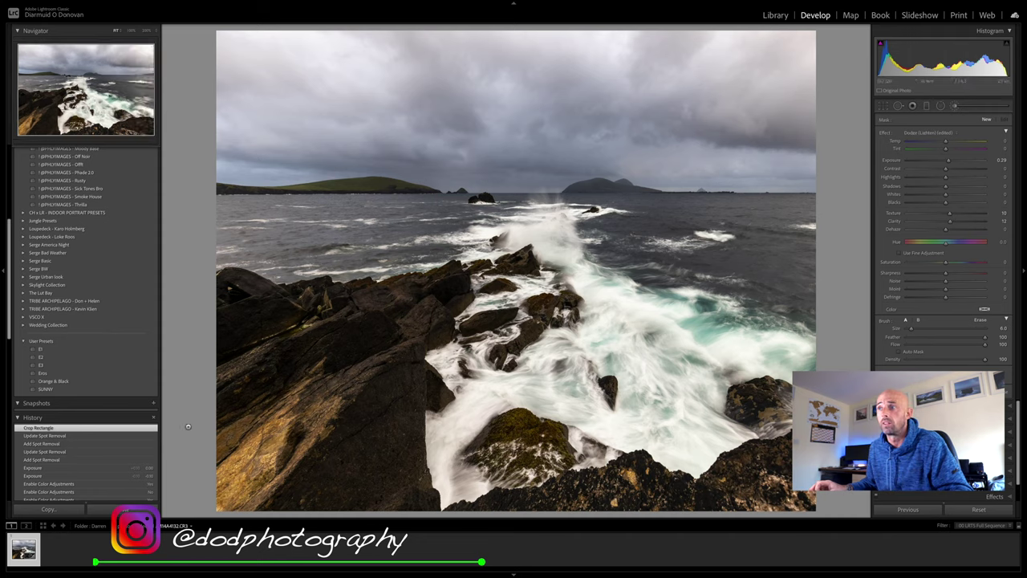
pyautogui.moveTo(290, 386)
pyautogui.mouseDown()
pyautogui.moveTo(241, 449)
pyautogui.moveTo(238, 473)
pyautogui.moveTo(332, 407)
pyautogui.mouseUp()
pyautogui.moveTo(298, 453); pyautogui.dragTo(270, 468)
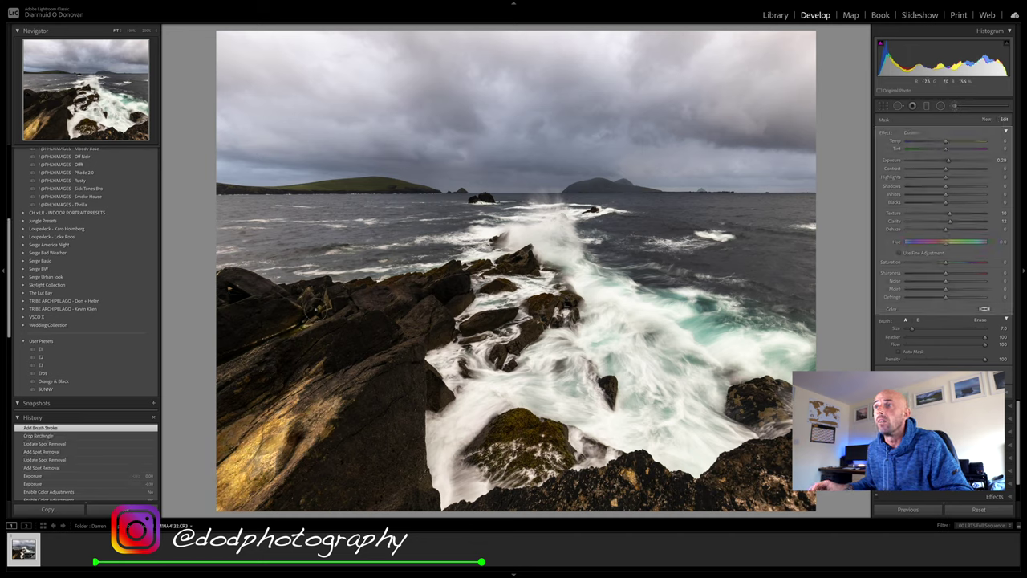
pyautogui.scroll(-4, 319, 306)
pyautogui.moveTo(321, 305)
pyautogui.mouseDown()
pyautogui.moveTo(251, 346)
pyautogui.moveTo(296, 341)
pyautogui.mouseUp()
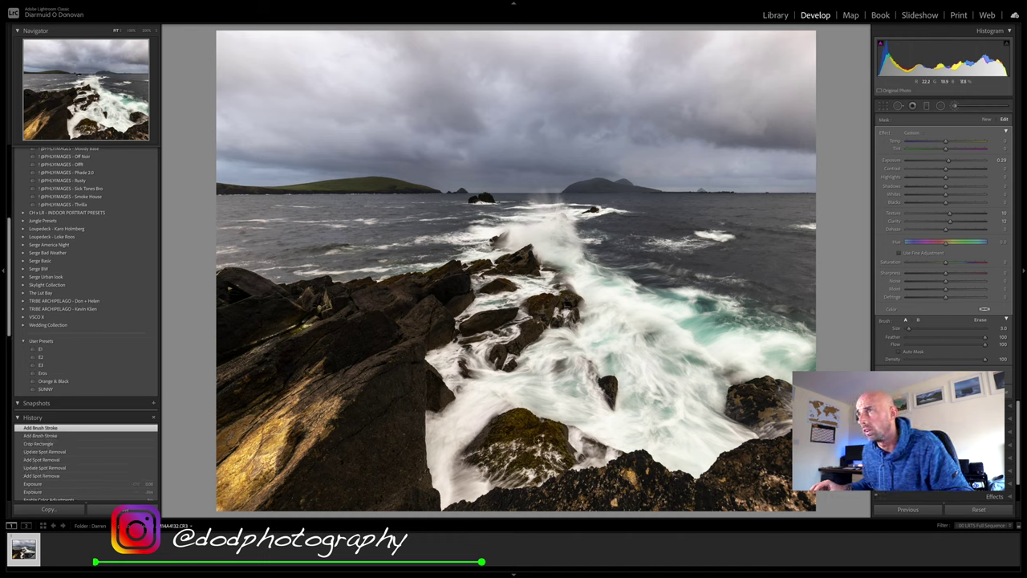
# Extend the lightening brush over the mossy rock, the foreground rocks and the small rocks in the surf, using brush sizes 3 and 2.
pyautogui.moveTo(523, 456)
pyautogui.mouseDown()
pyautogui.moveTo(481, 463)
pyautogui.moveTo(539, 472)
pyautogui.moveTo(543, 455)
pyautogui.moveTo(520, 452)
pyautogui.moveTo(539, 465)
pyautogui.moveTo(500, 385)
pyautogui.mouseUp()
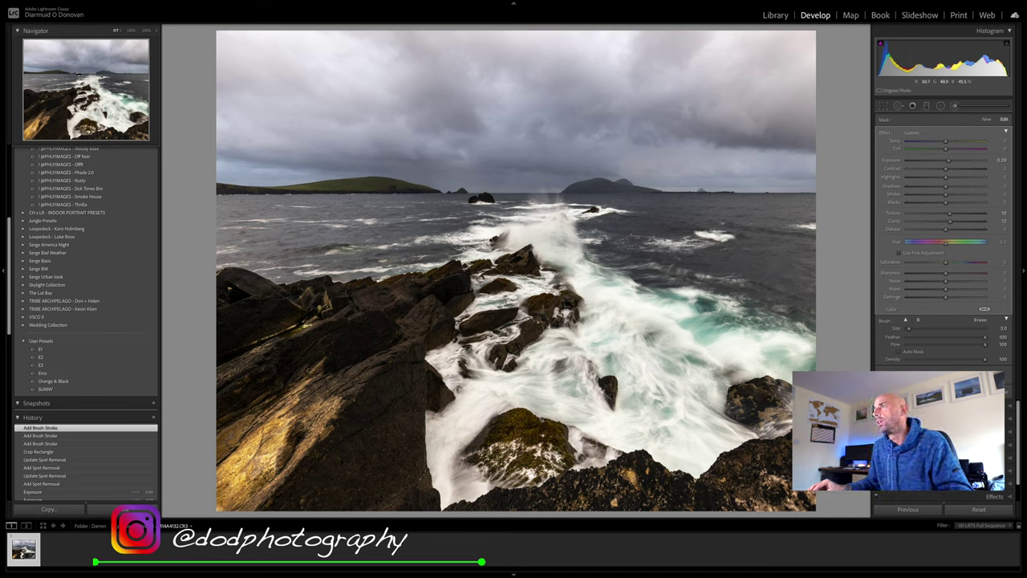
pyautogui.moveTo(739, 482); pyautogui.dragTo(785, 400)
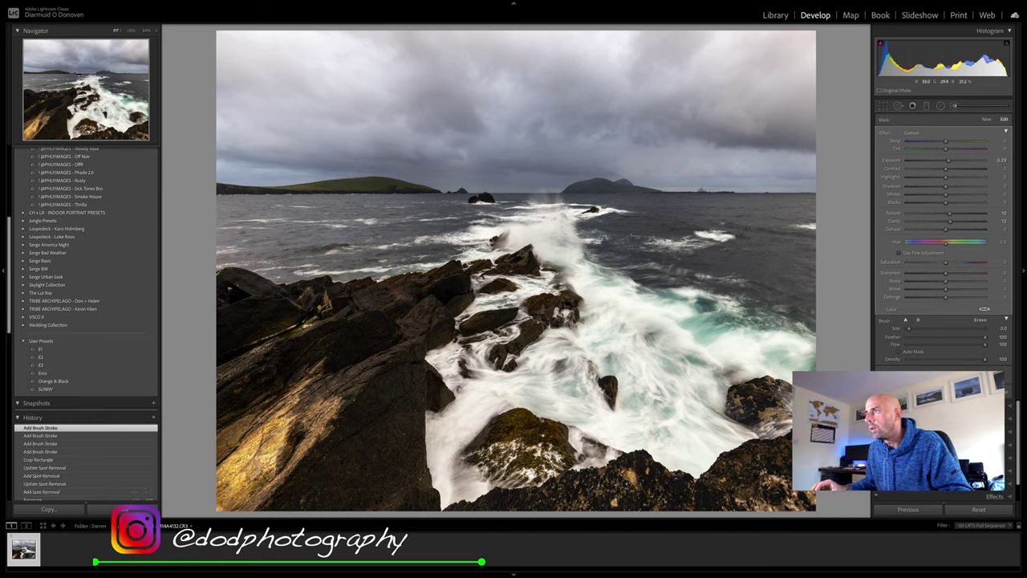
pyautogui.moveTo(594, 494)
pyautogui.mouseDown()
pyautogui.moveTo(626, 482)
pyautogui.moveTo(614, 475)
pyautogui.moveTo(652, 502)
pyautogui.moveTo(610, 489)
pyautogui.mouseUp()
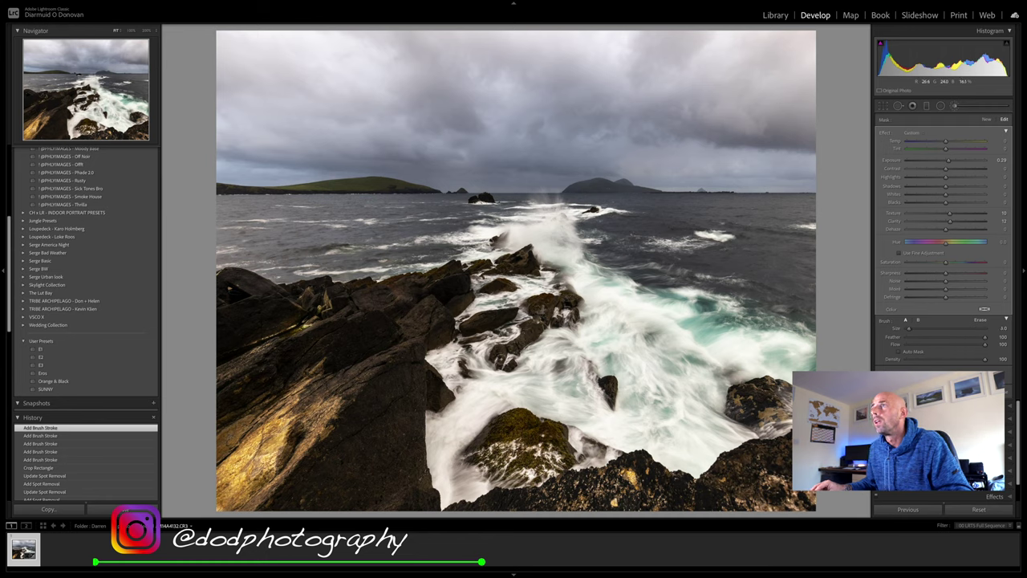
pyautogui.click(543, 317)
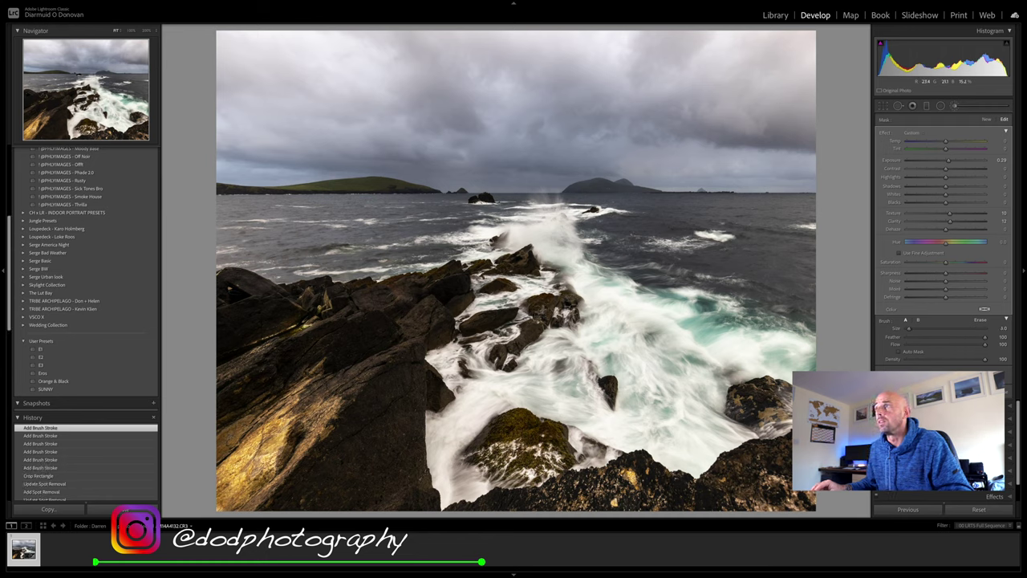
pyautogui.click(610, 384)
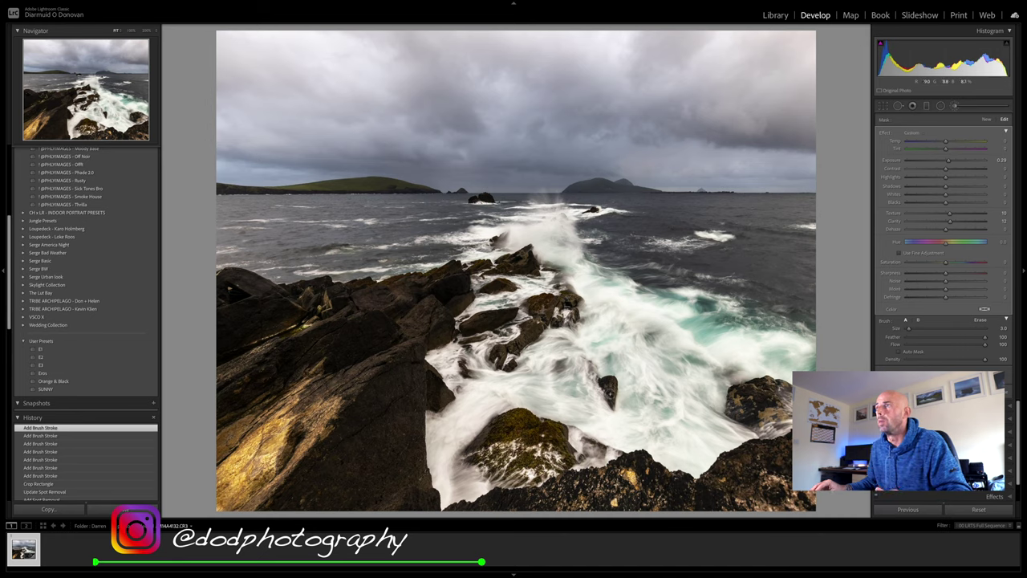
pyautogui.click(610, 389)
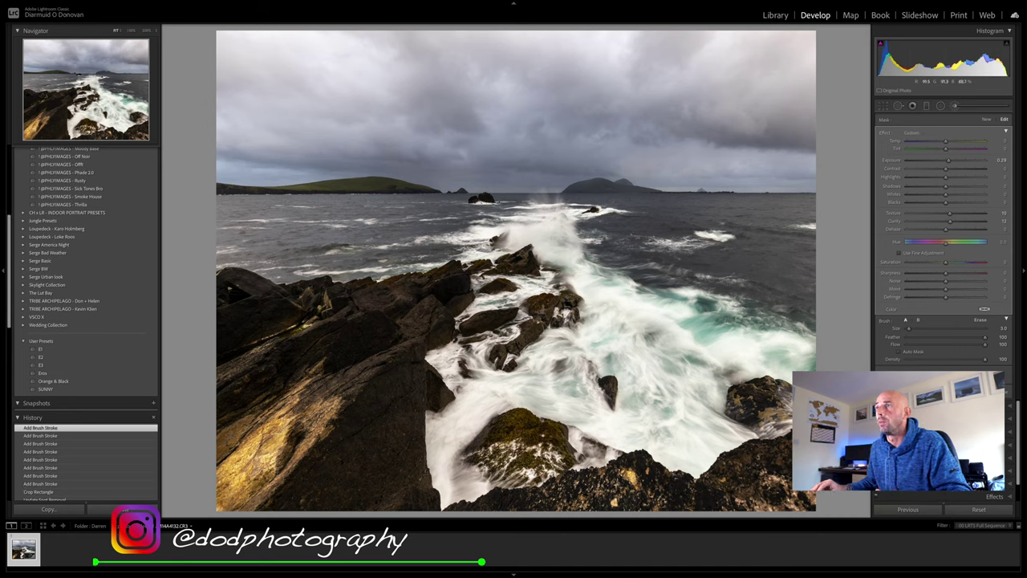
pyautogui.click(504, 315)
pyautogui.press('[')
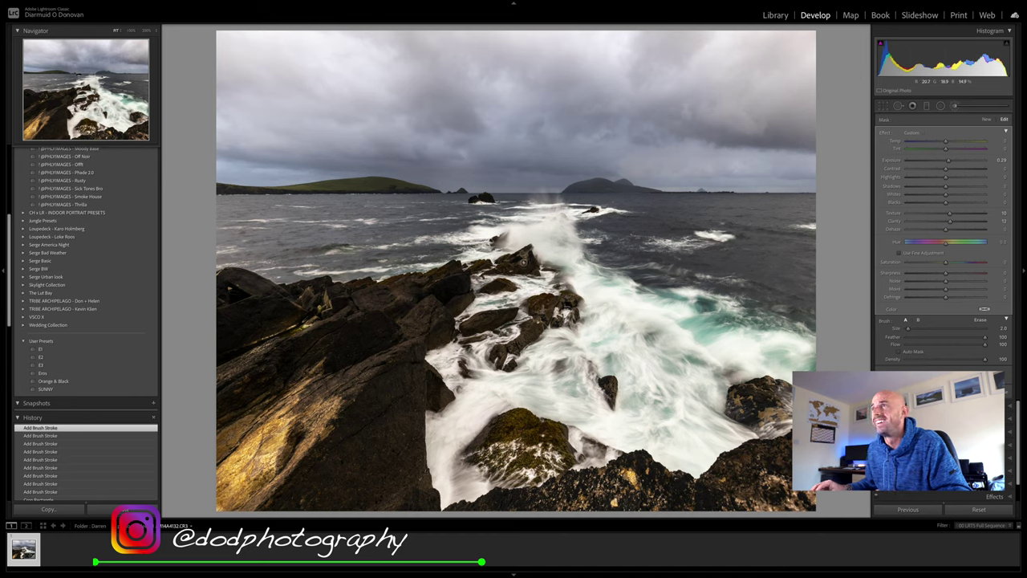
pyautogui.click(522, 259)
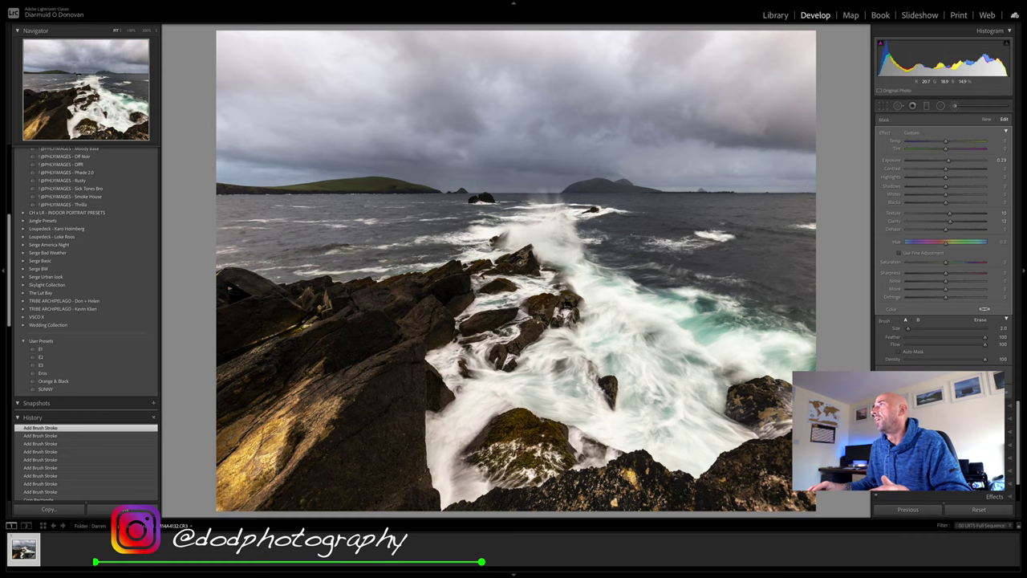
# Darken the rocks along the bottom edge with a new size 6 brush at Exposure -0.23, with Texture and Clarity reset.
pyautogui.click(987, 120)
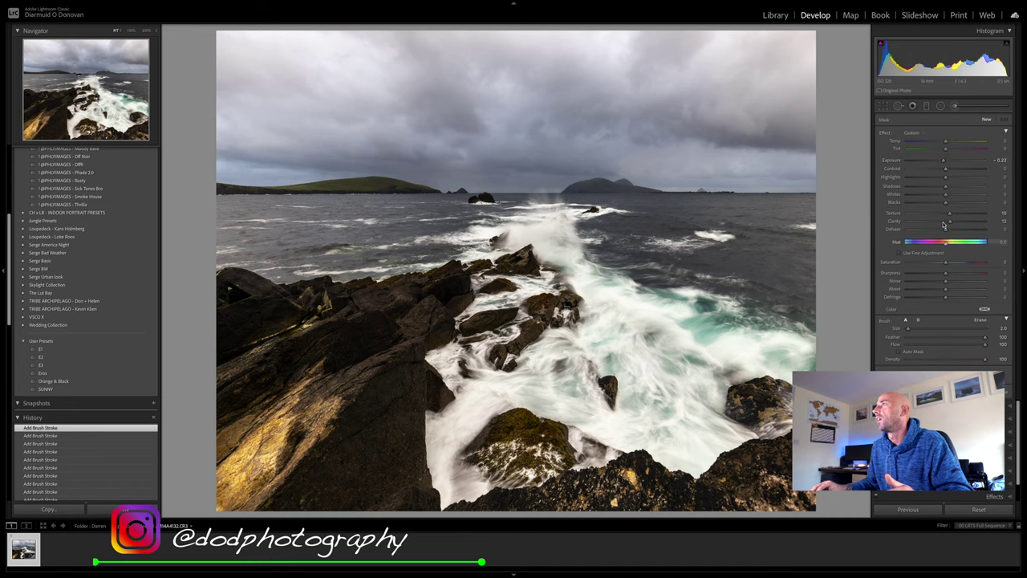
pyautogui.doubleClick(890, 227)
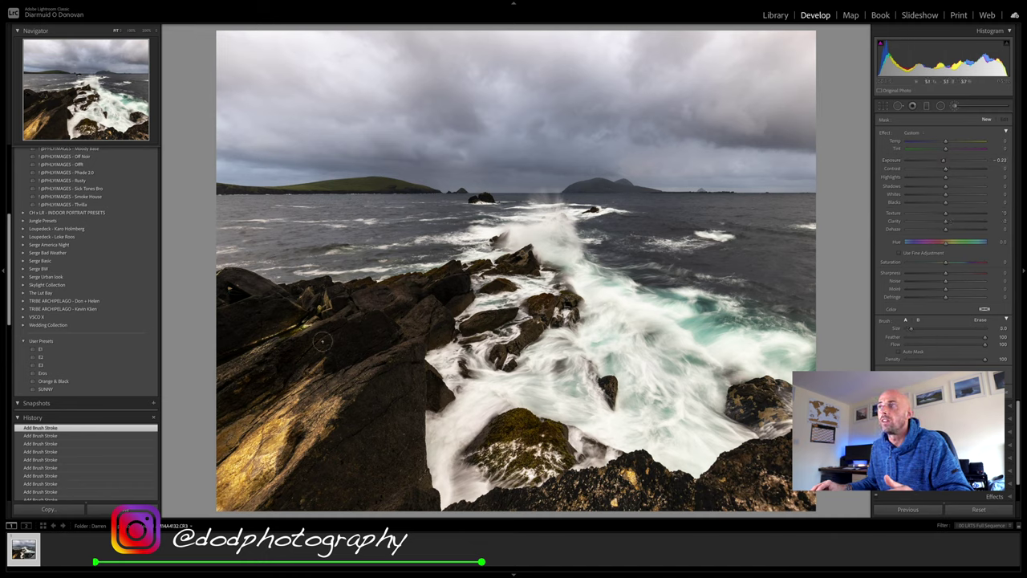
pyautogui.scroll(3, 405, 320)
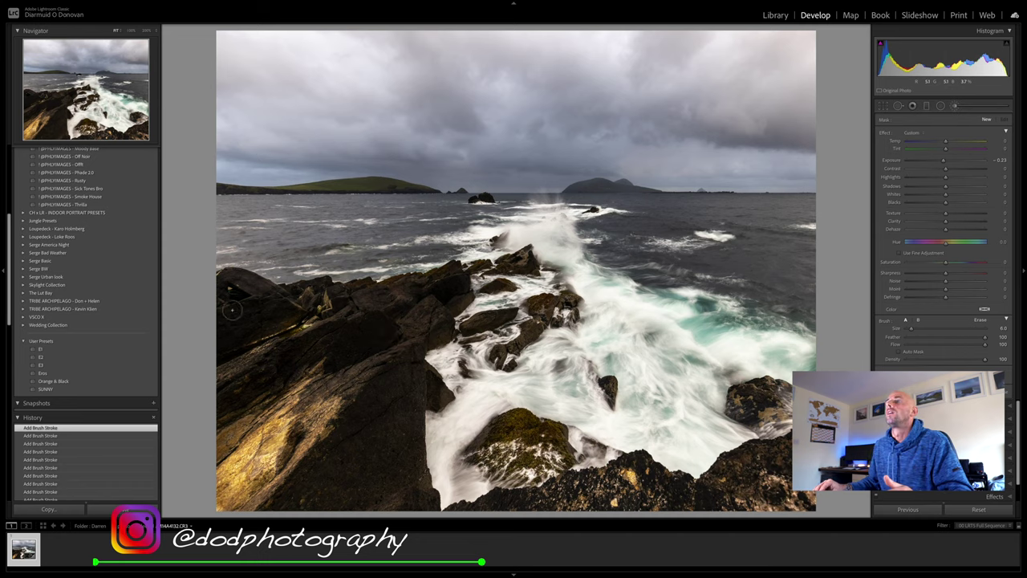
pyautogui.moveTo(598, 504)
pyautogui.mouseDown()
pyautogui.moveTo(700, 491)
pyautogui.moveTo(779, 464)
pyautogui.mouseUp()
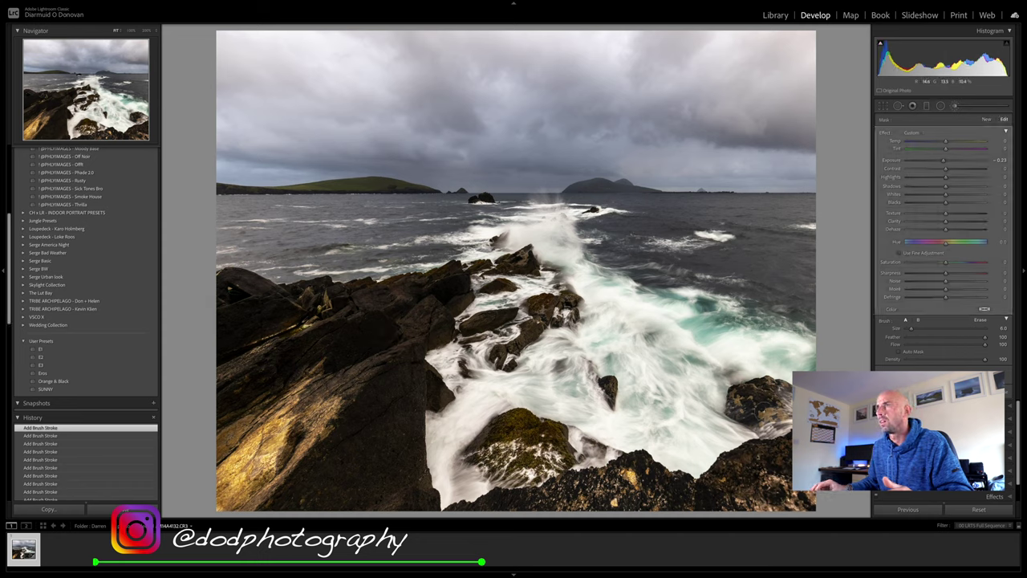
pyautogui.scroll(-5, 502, 318)
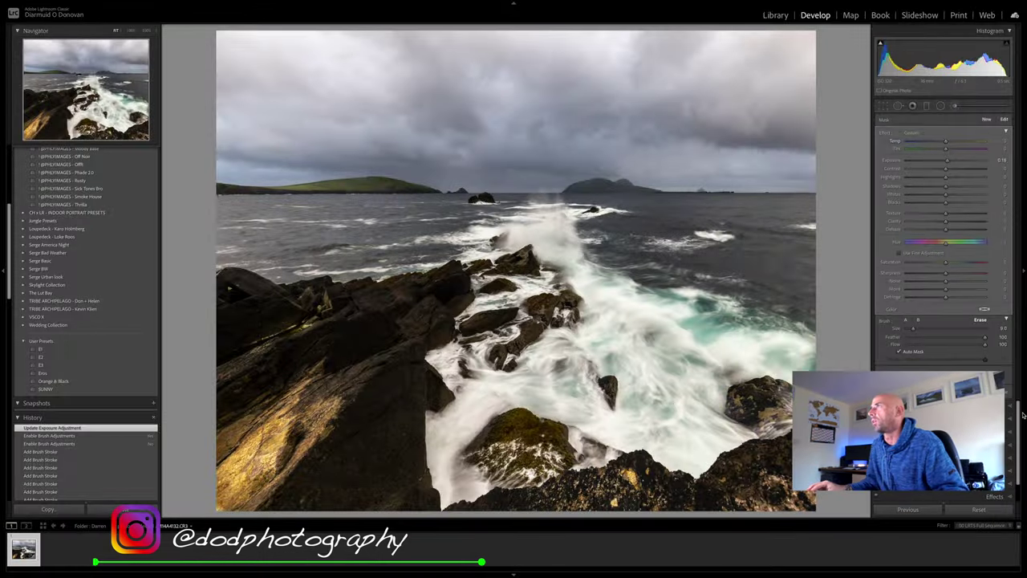
pyautogui.press('k')
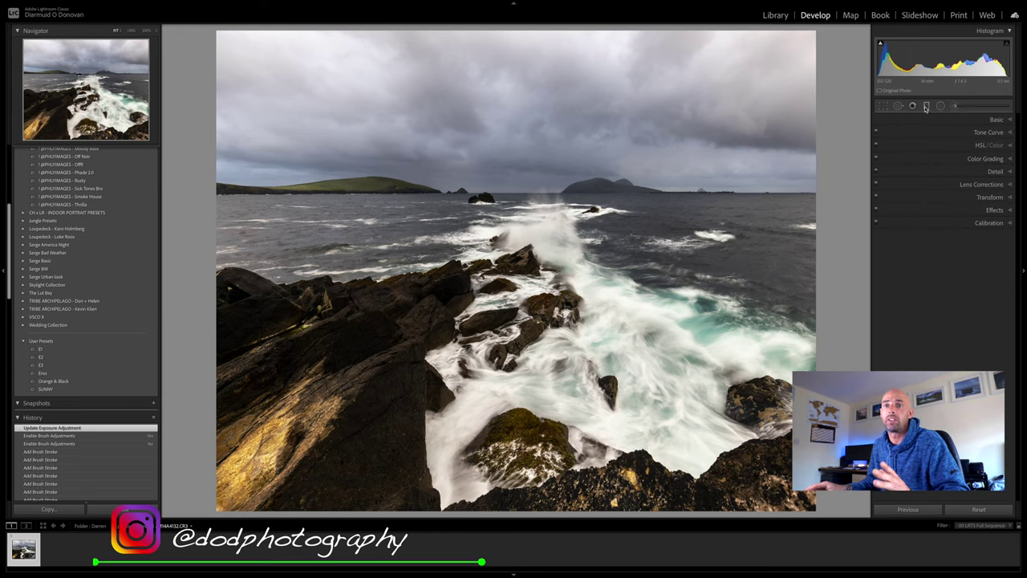
# Place a slightly tilted graduated filter with Exposure 0.32 over the sky, reposition it and set its Highlights to -9.
pyautogui.click(927, 106)
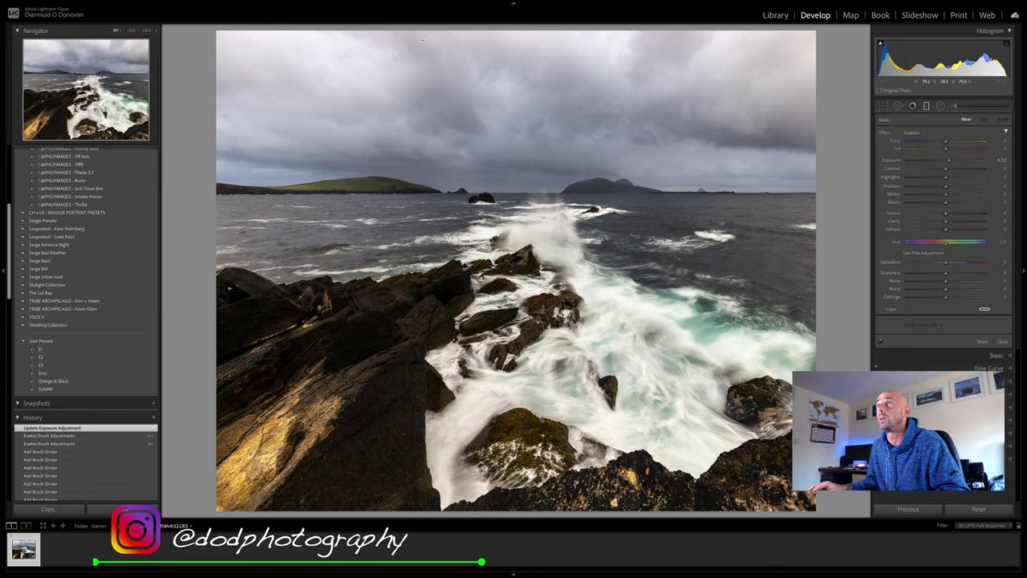
pyautogui.moveTo(482, 46); pyautogui.dragTo(477, 138)
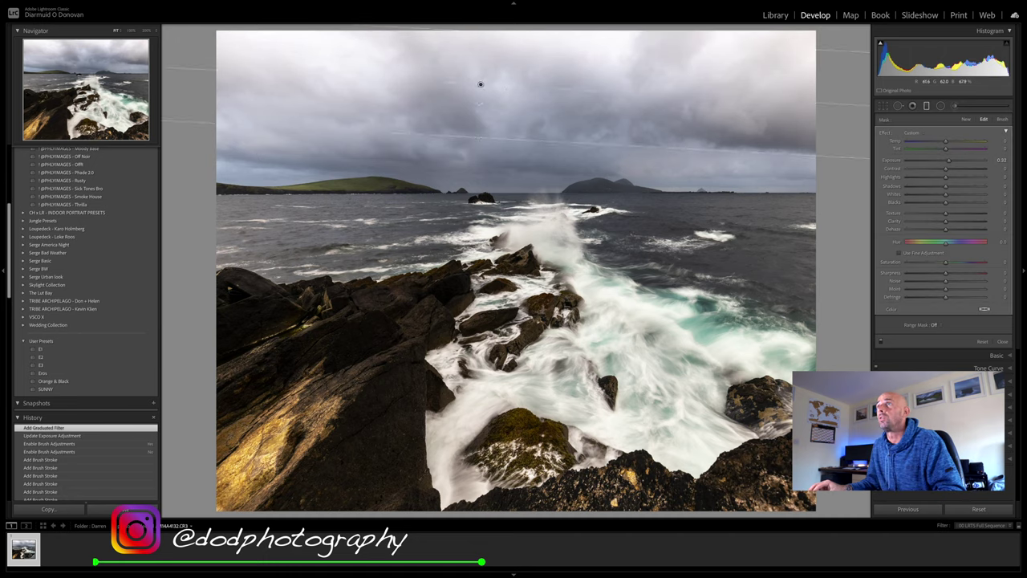
pyautogui.moveTo(482, 83); pyautogui.dragTo(533, 154)
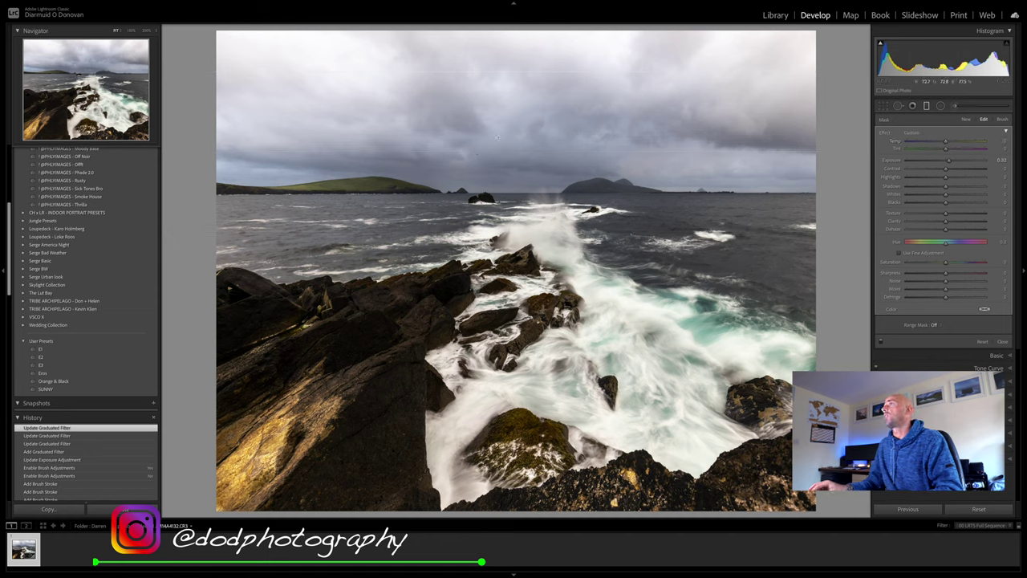
pyautogui.moveTo(947, 178); pyautogui.dragTo(941, 178)
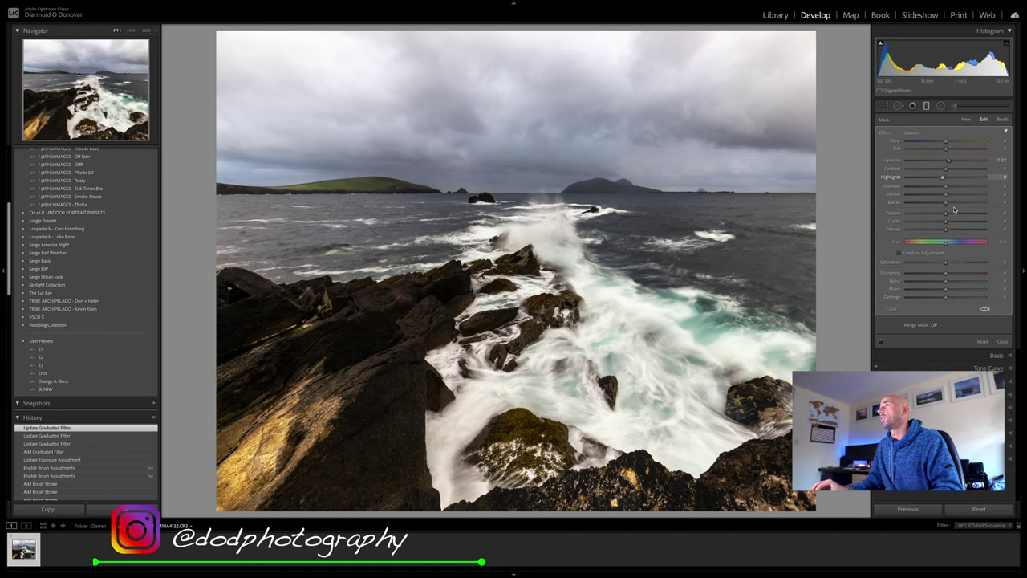
# Soften the sky's graduated filter with Texture about -22 and Clarity about -7, set its Exposure to 0.29, and close the filter.
pyautogui.moveTo(936, 217); pyautogui.dragTo(939, 215)
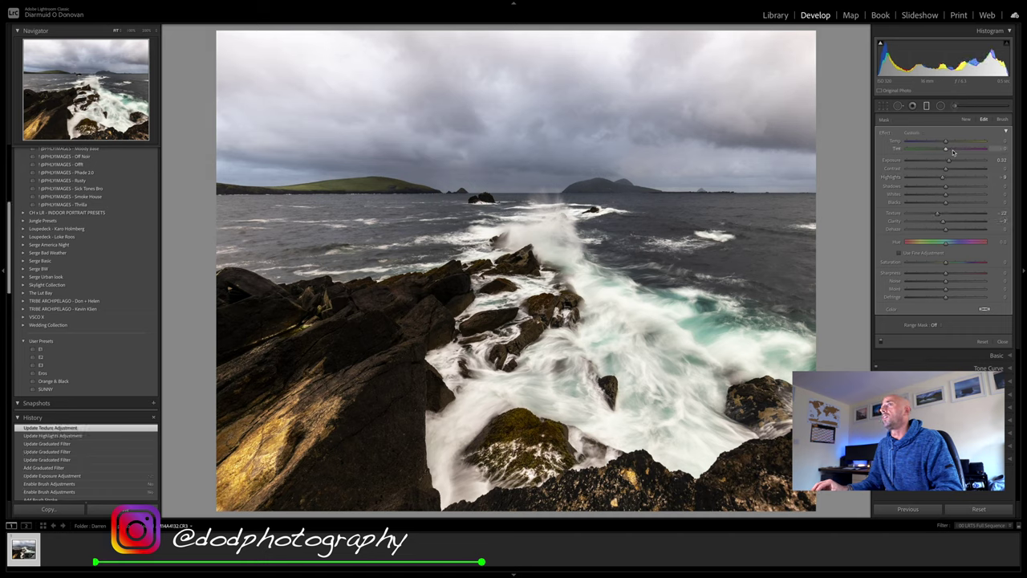
pyautogui.moveTo(950, 160); pyautogui.dragTo(948, 159)
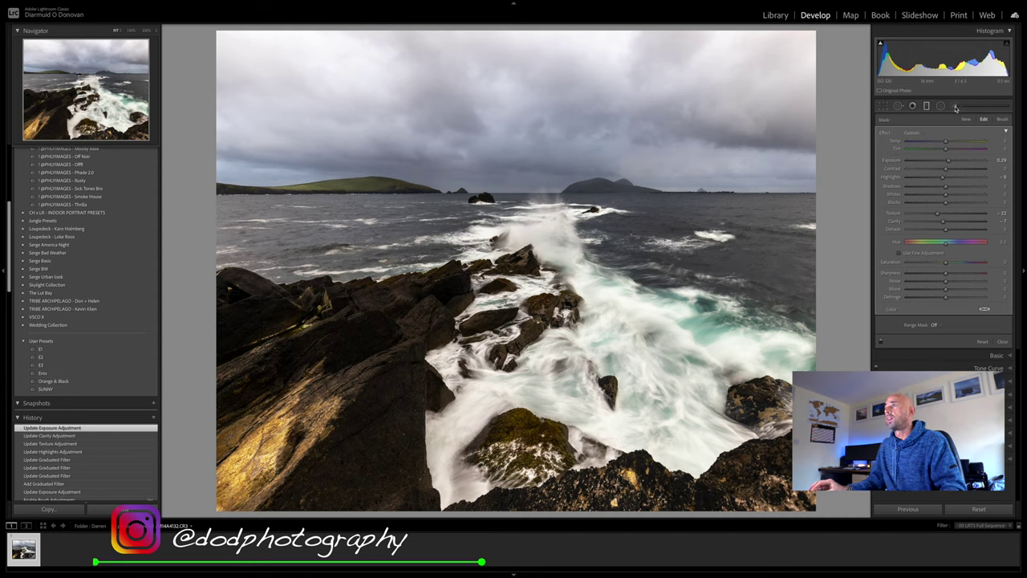
pyautogui.click(1003, 342)
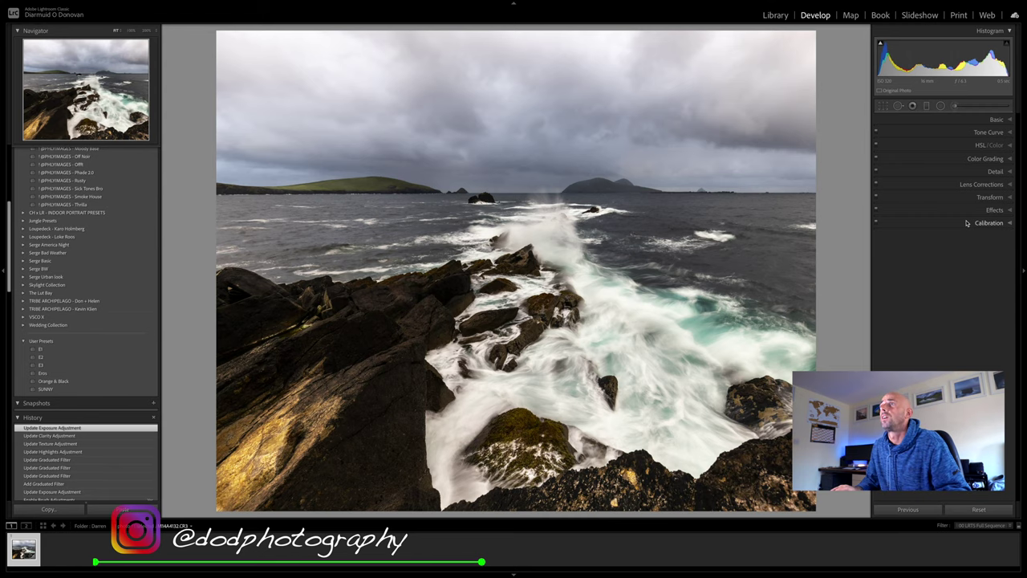
# Compare the edited seascape with its unedited version twice, ending on the edited view.
pyautogui.press('\\')
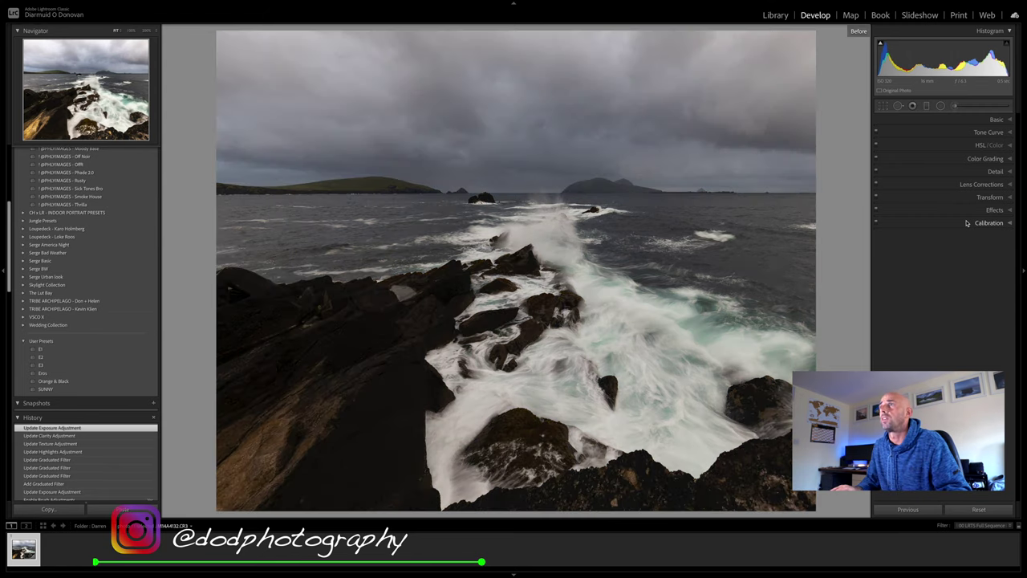
pyautogui.press('\\')
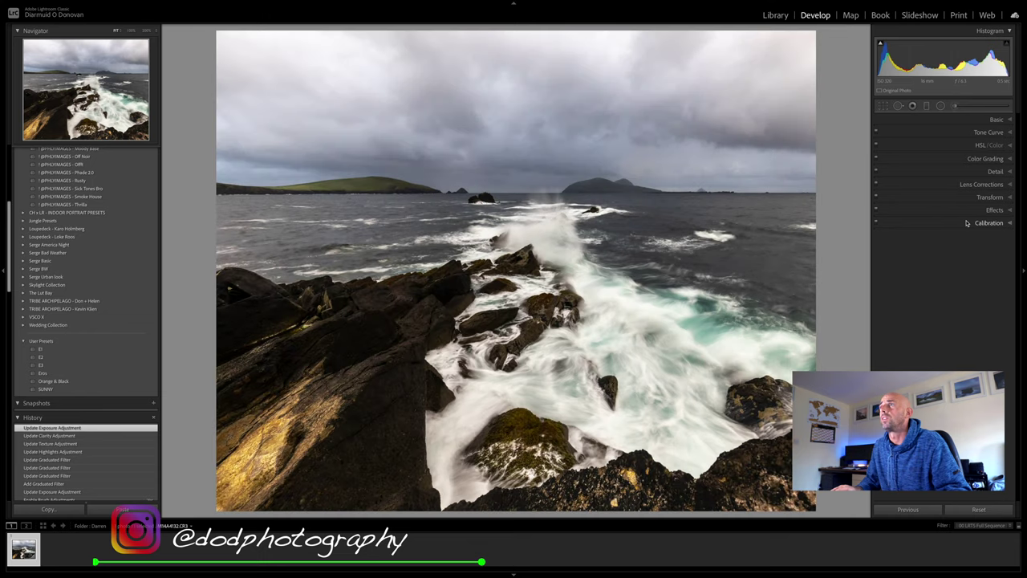
pyautogui.press('\\')
pyautogui.press('\\')
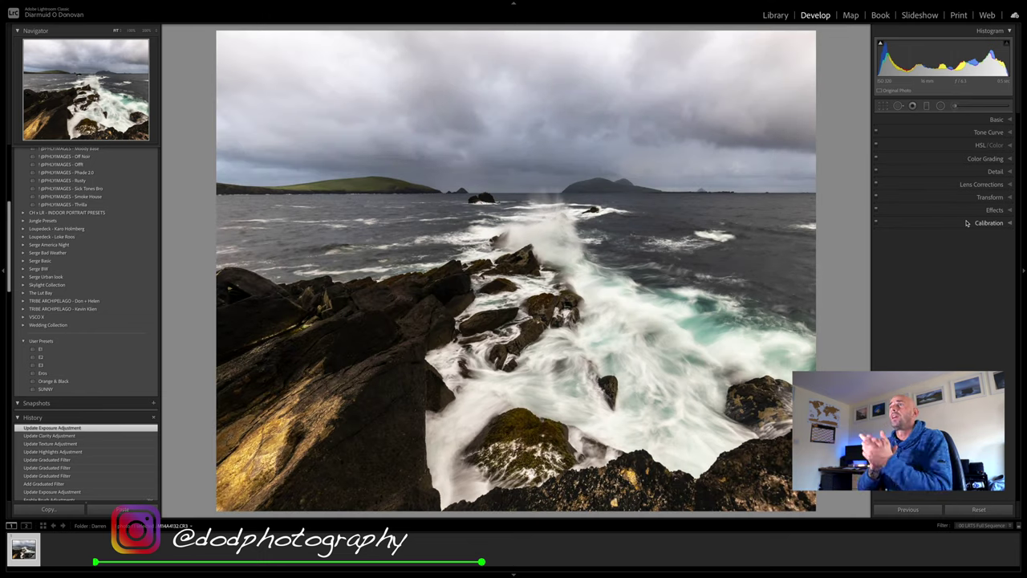